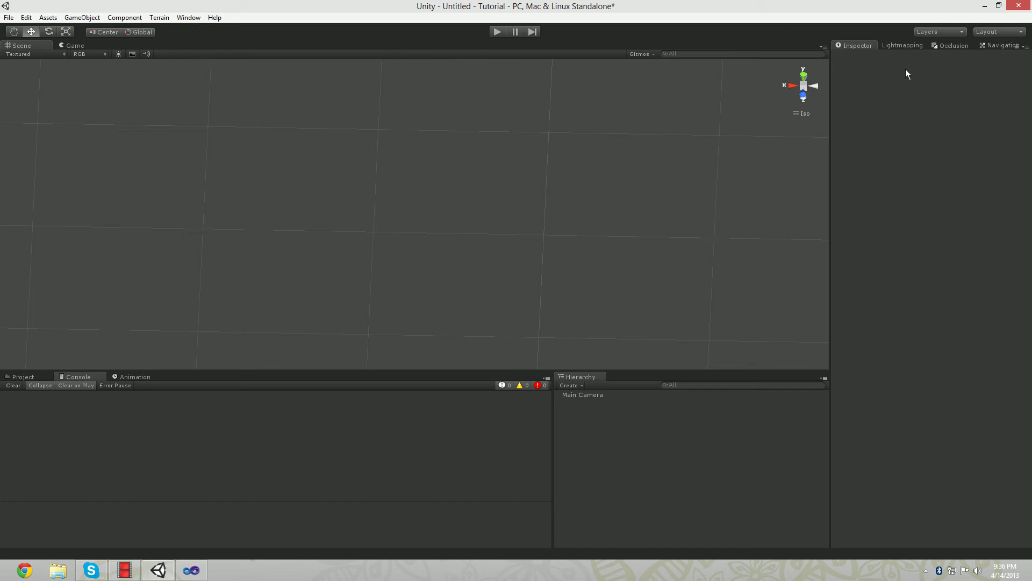
- Minimize the Unity editor and permanently empty the Recycle Bin
click(986, 7)
right_click(24, 48)
click(81, 74)
click(559, 295)
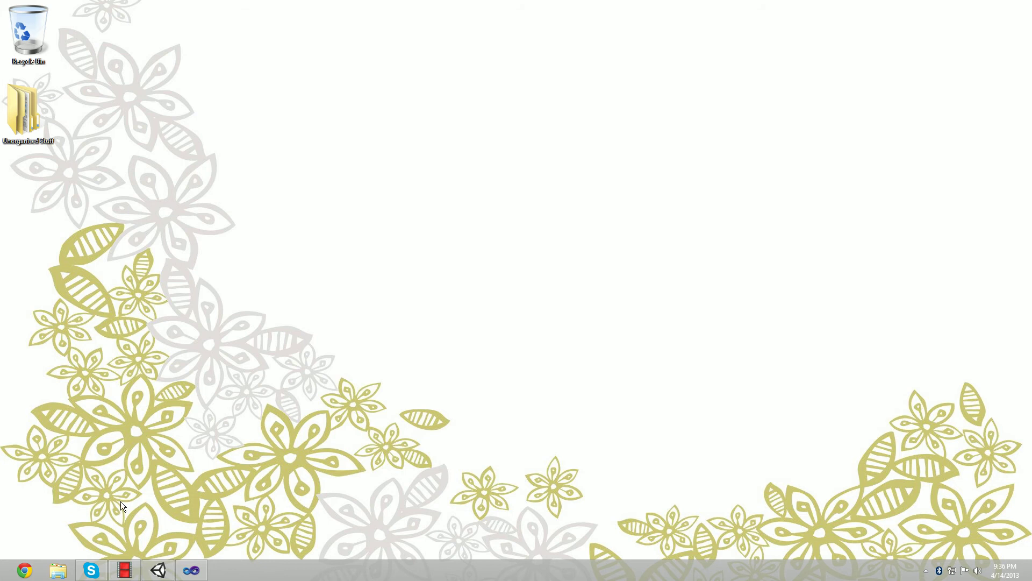
- Open a new Chrome window on the Google homepage
click(24, 570)
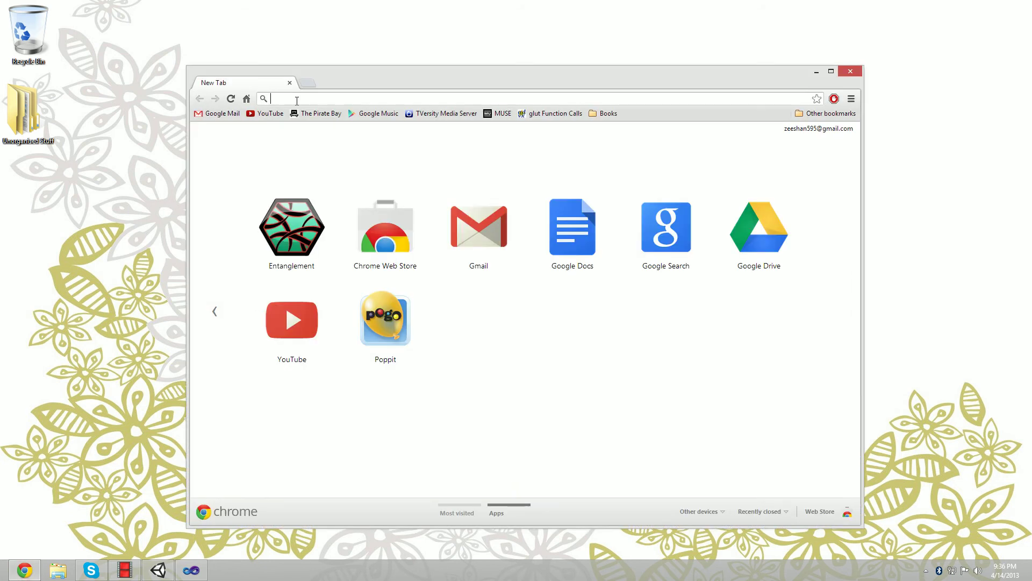
text(google.co.uk)
key(Return)
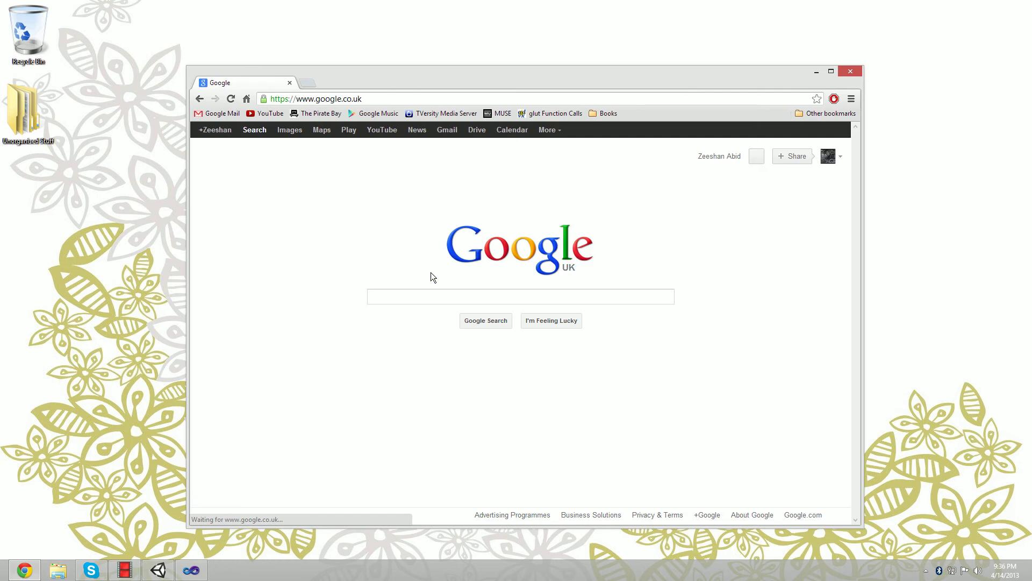
- Search 'android sdk' and open the Get the Android SDK page's terms and conditions
text(android s)
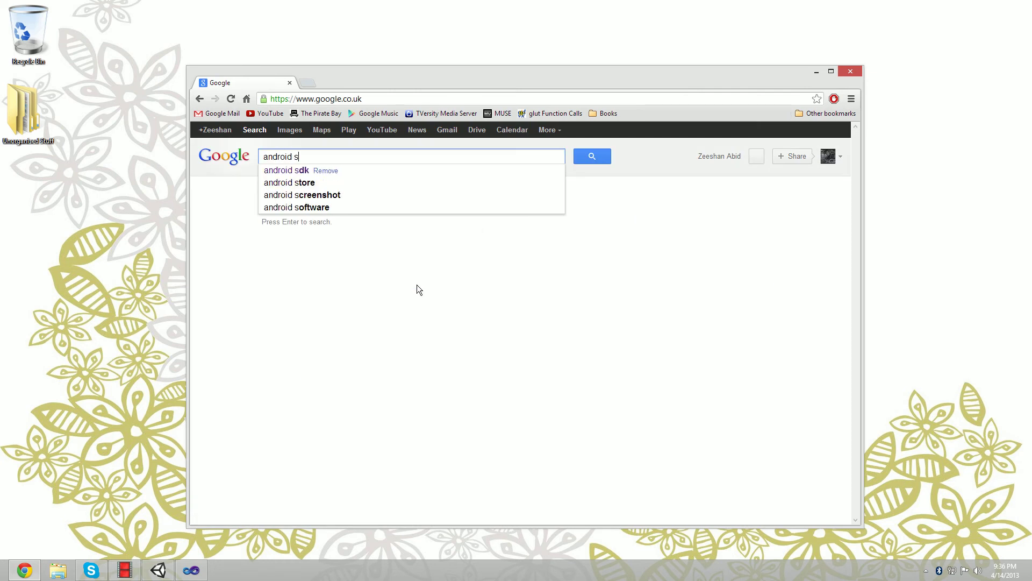
text(dk)
key(Return)
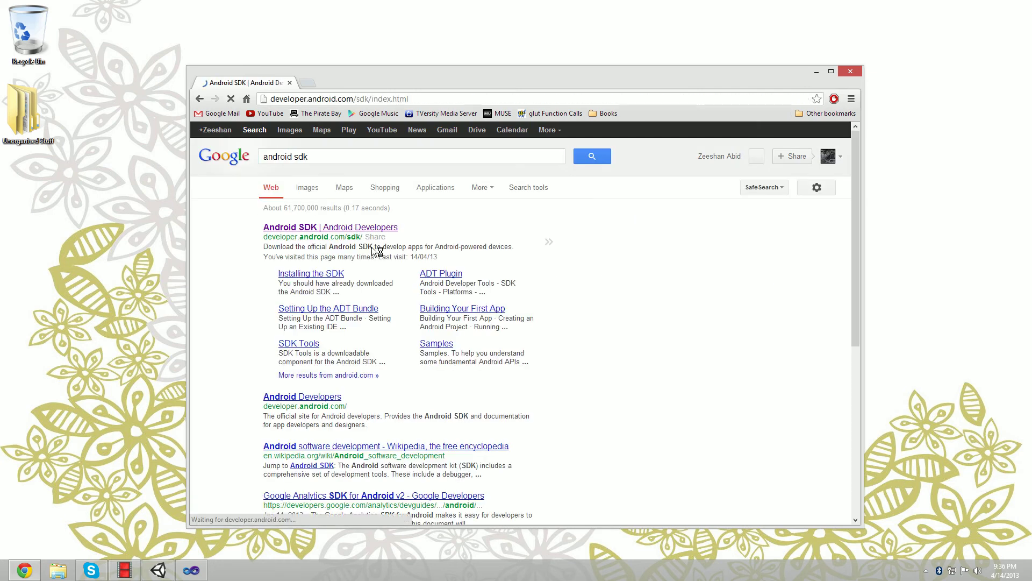
click(358, 233)
click(667, 370)
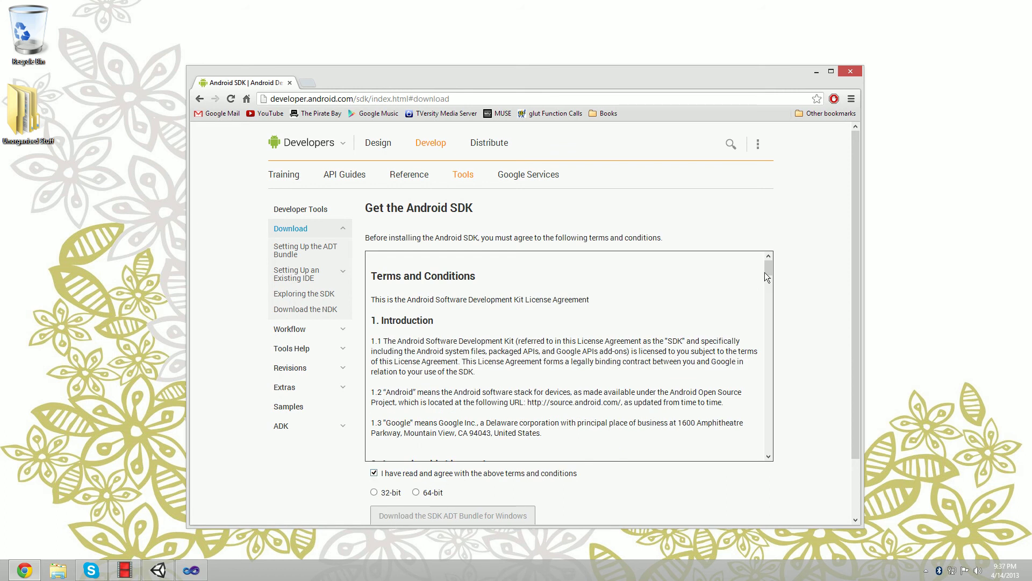
drag(768, 269, 802, 306)
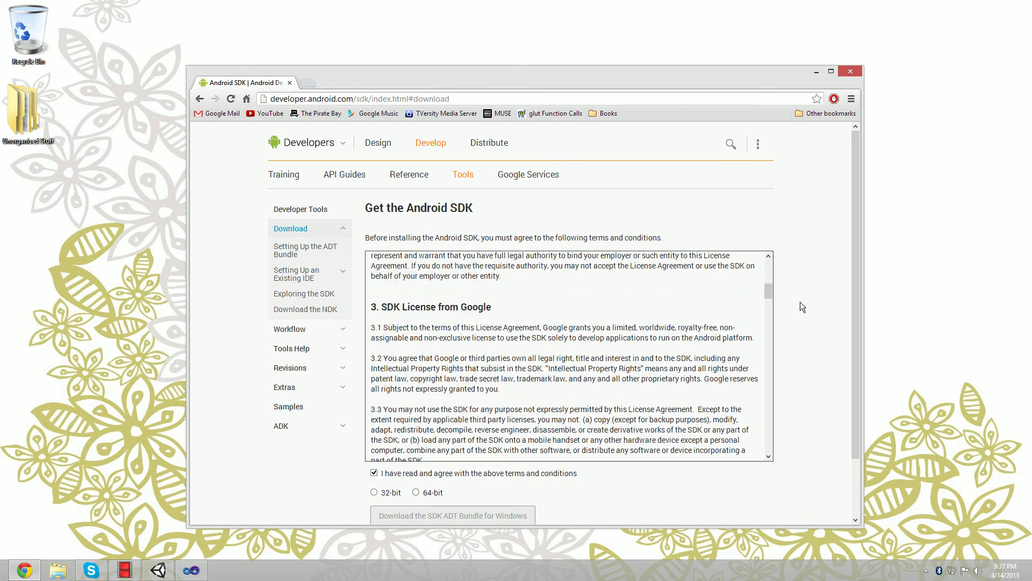
- Open the Computer's system properties to check the Windows system type
click(61, 569)
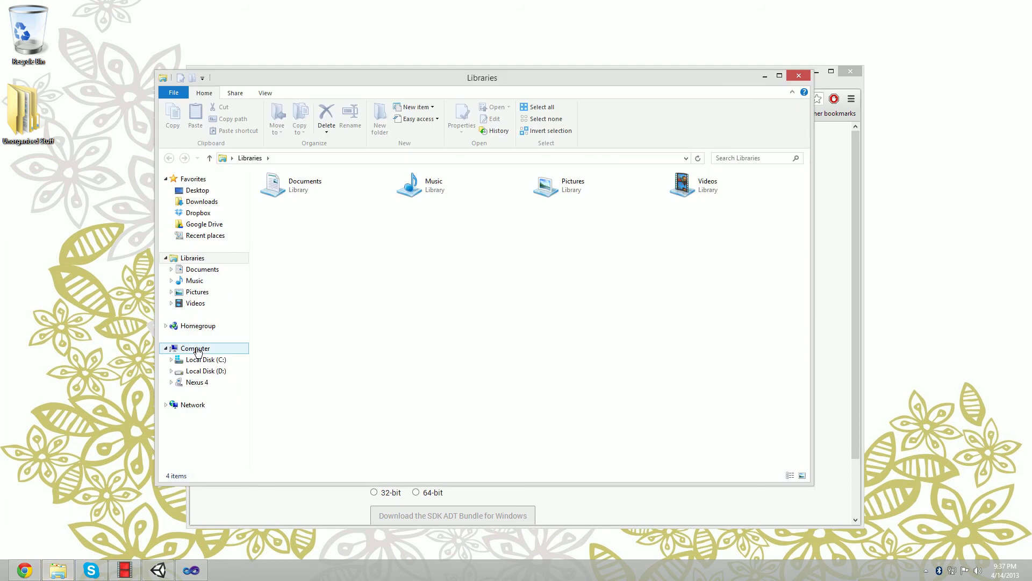
right_click(198, 351)
click(253, 480)
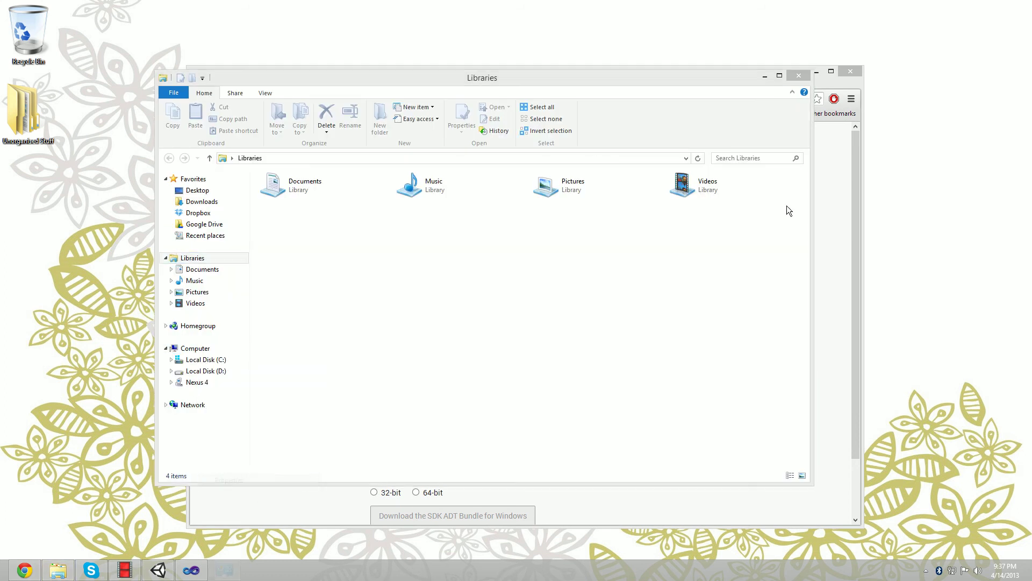
click(799, 75)
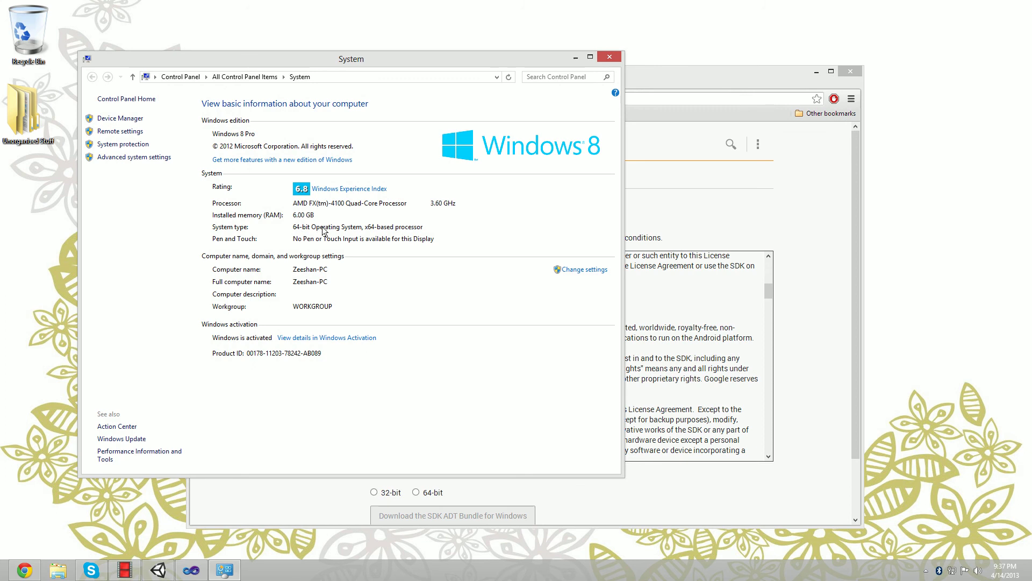
drag(477, 61, 448, 59)
- Agree to the SDK terms, choose 64-bit, and start the ADT bundle download
click(768, 290)
click(373, 473)
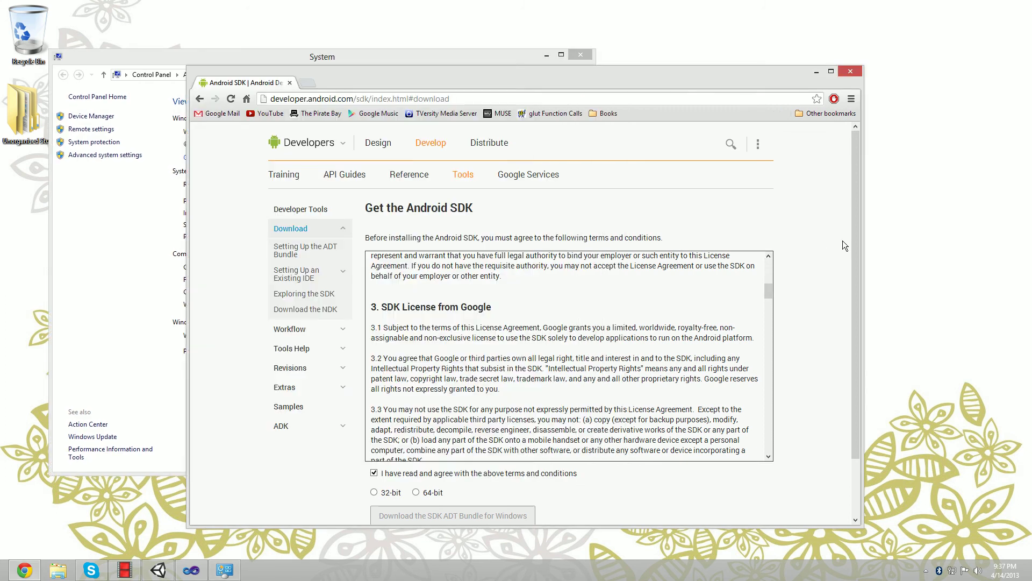
click(415, 492)
scroll(547, 494, down, 2)
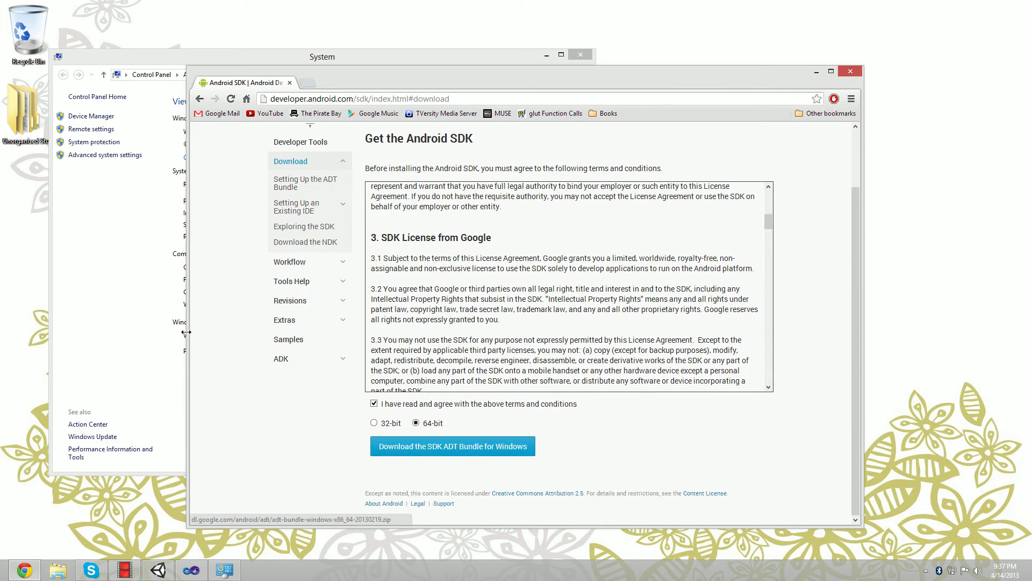
click(182, 304)
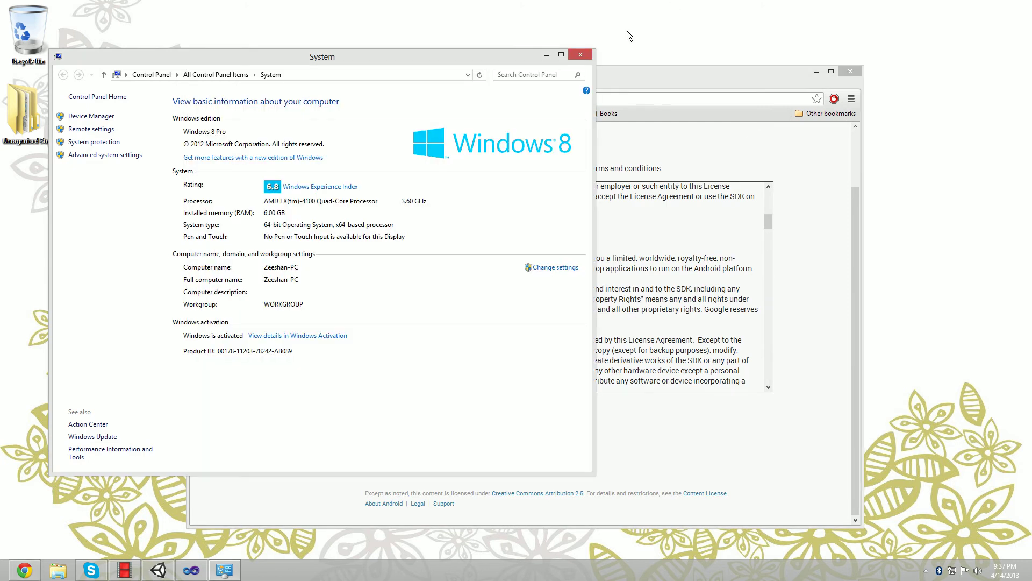
click(581, 55)
click(429, 454)
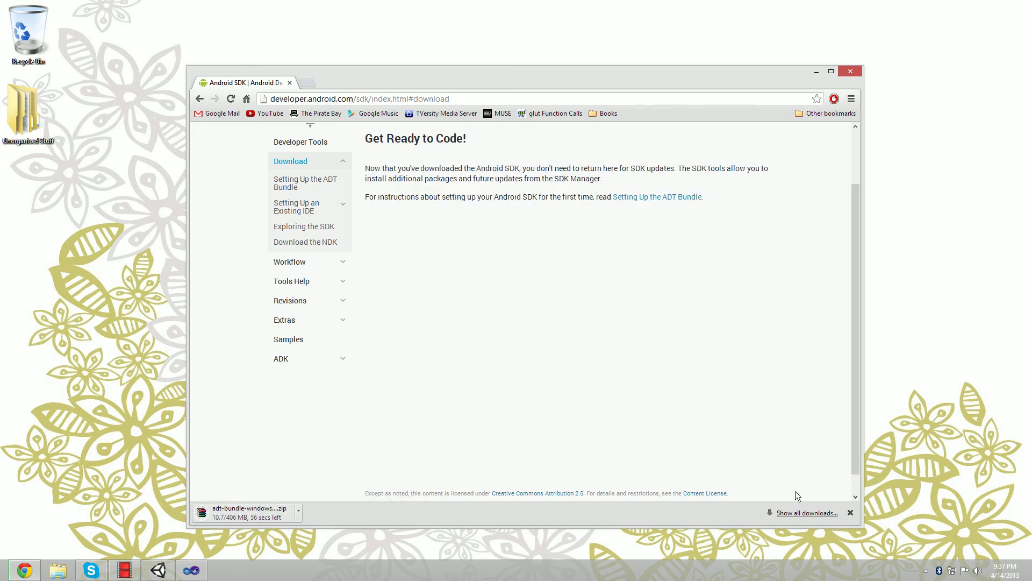
- Clear old entries from Chrome's downloads list while adt-bundle-windows-x86_64-20130219.zip finishes
click(806, 512)
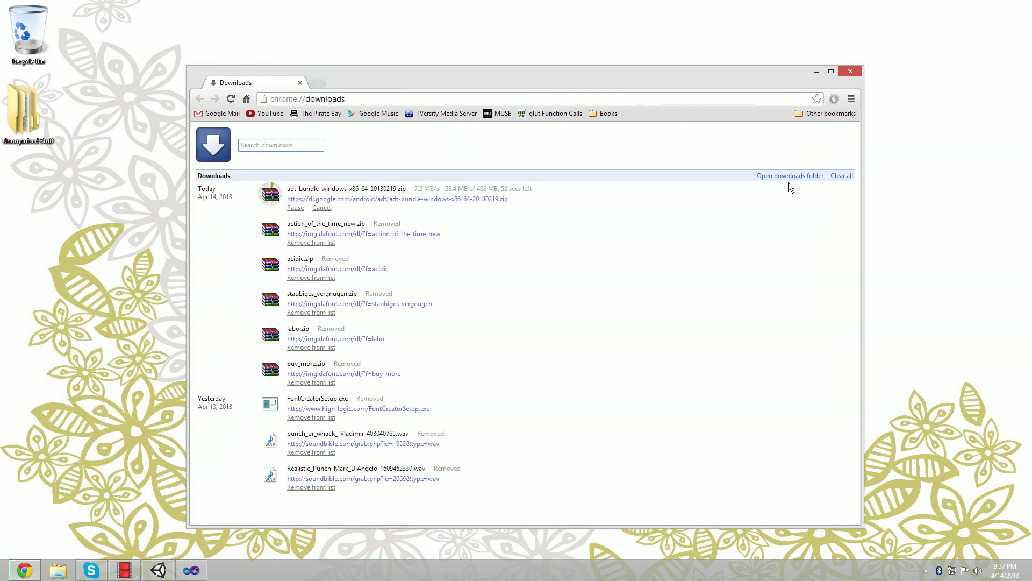
click(841, 177)
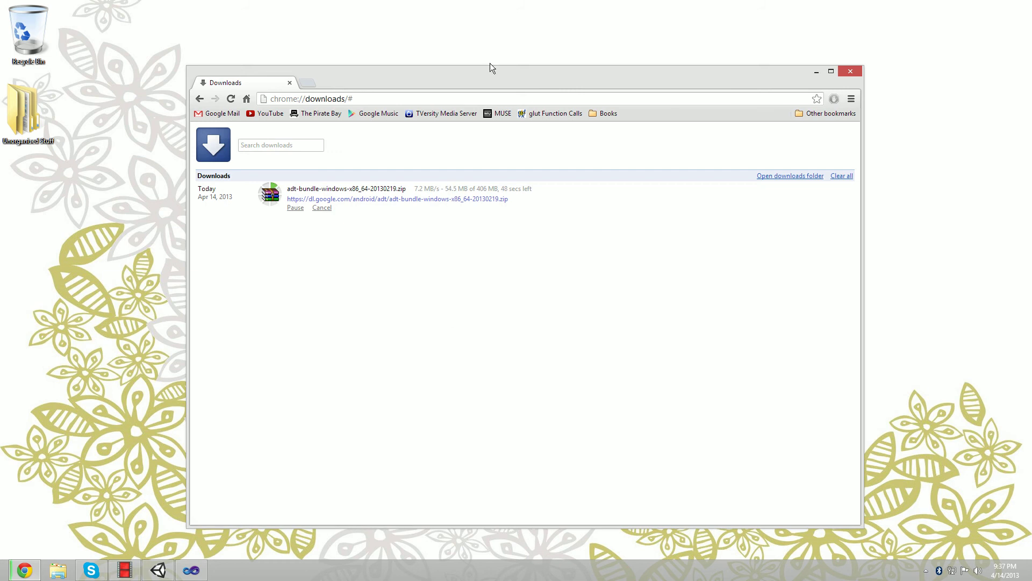
drag(491, 67, 497, 57)
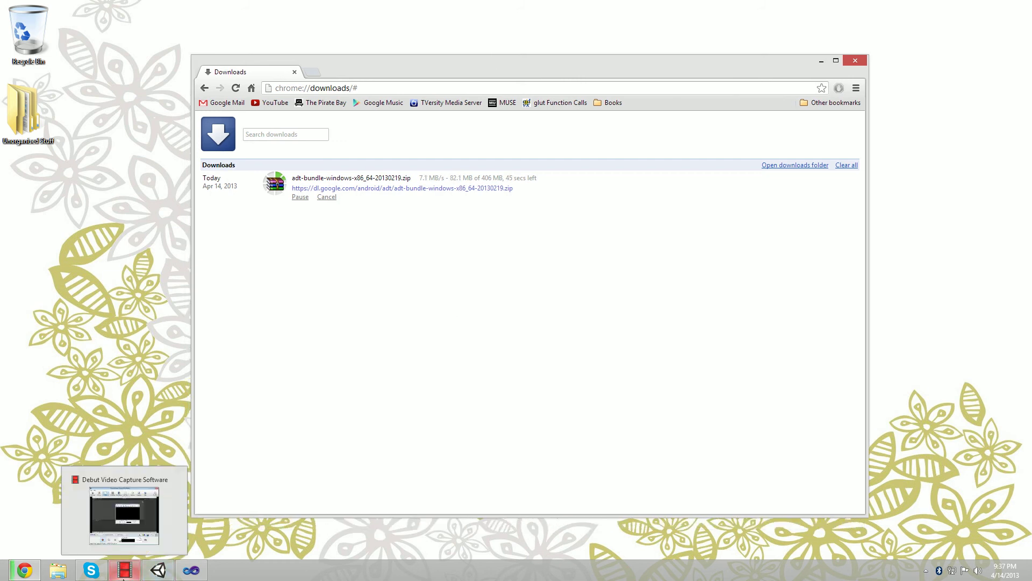
click(123, 573)
drag(402, 68, 330, 67)
click(129, 570)
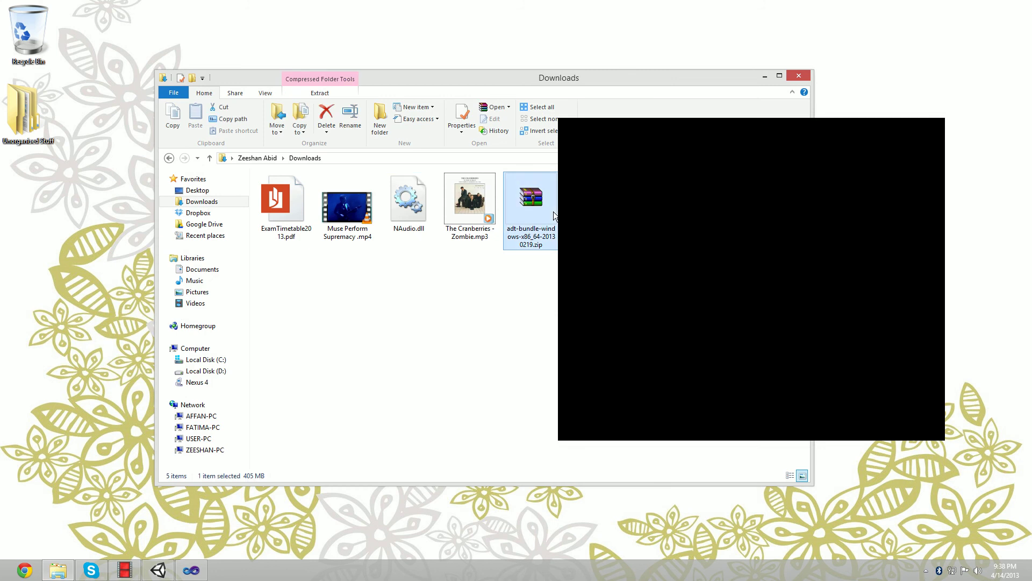
- Extract the adt-bundle zip into an adt-bundle folder in Downloads
click(554, 246)
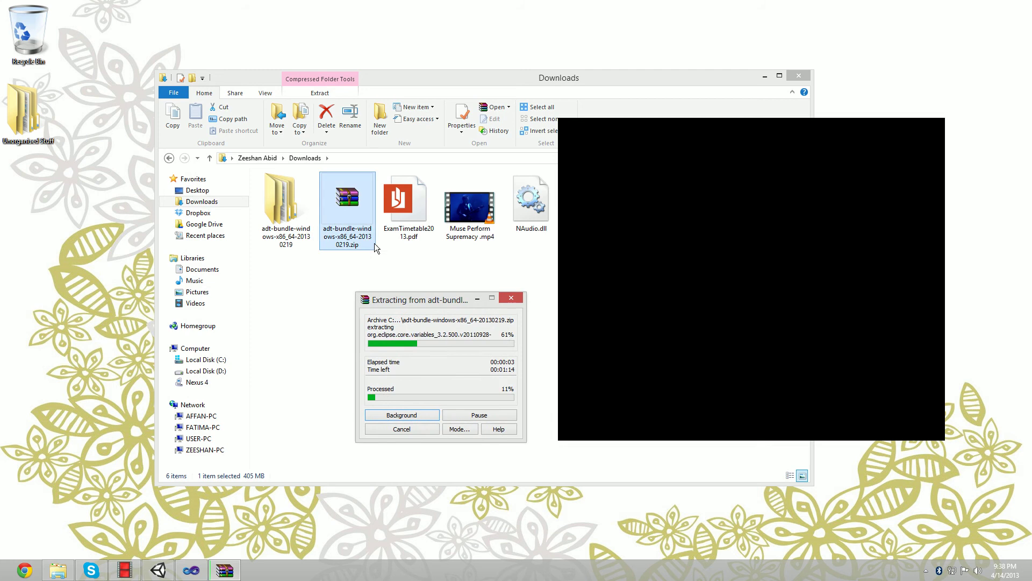
drag(386, 305, 322, 305)
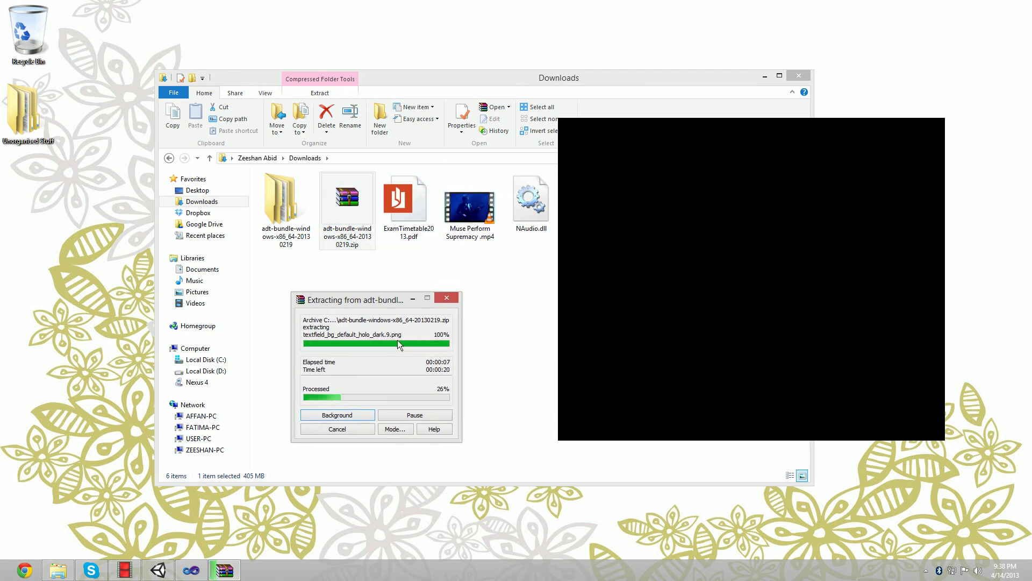
drag(352, 302, 465, 303)
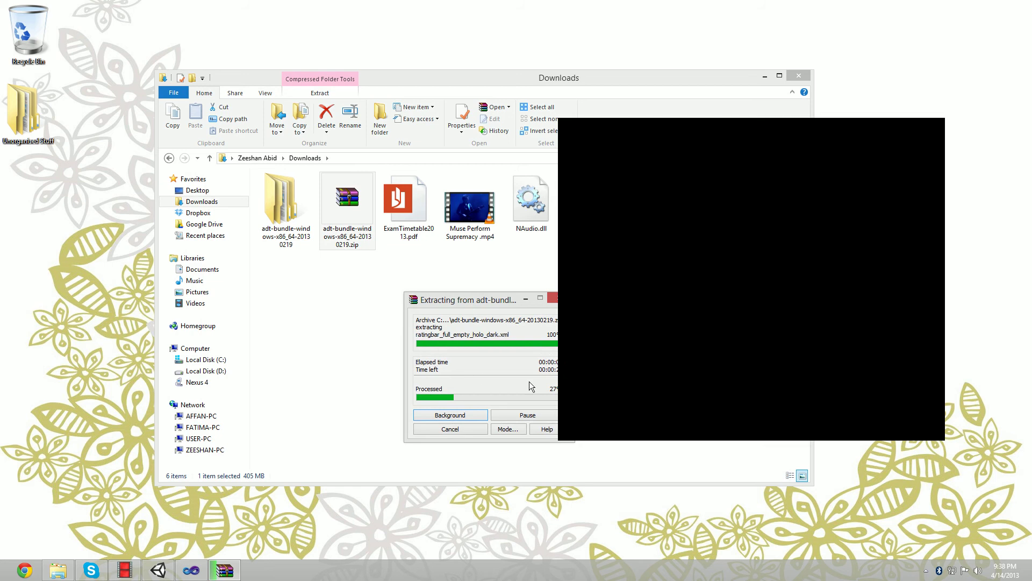
- Check that the extracted folder holds sdk and SDK Manager.exe, then return to Downloads
double_click(309, 235)
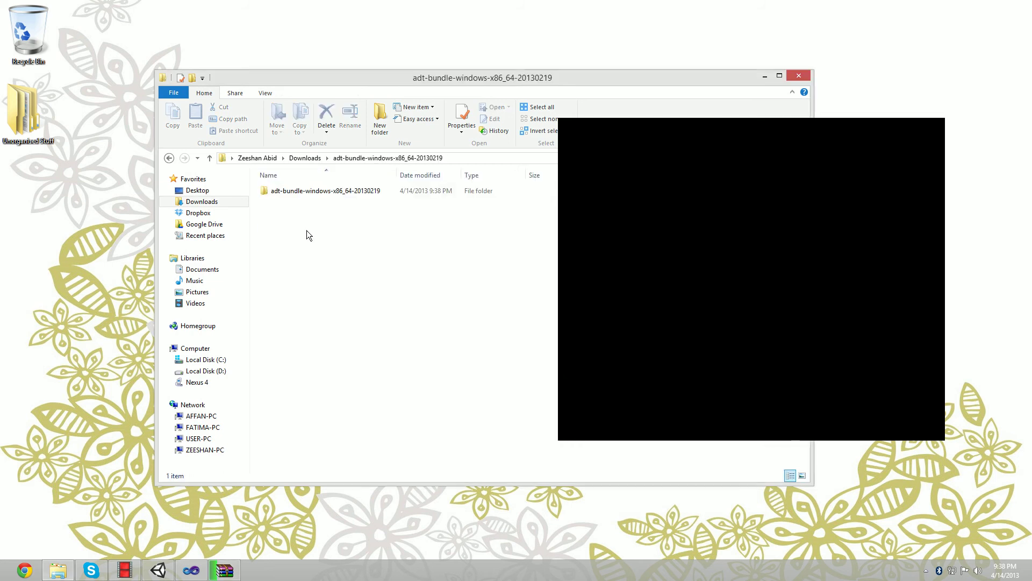
double_click(331, 191)
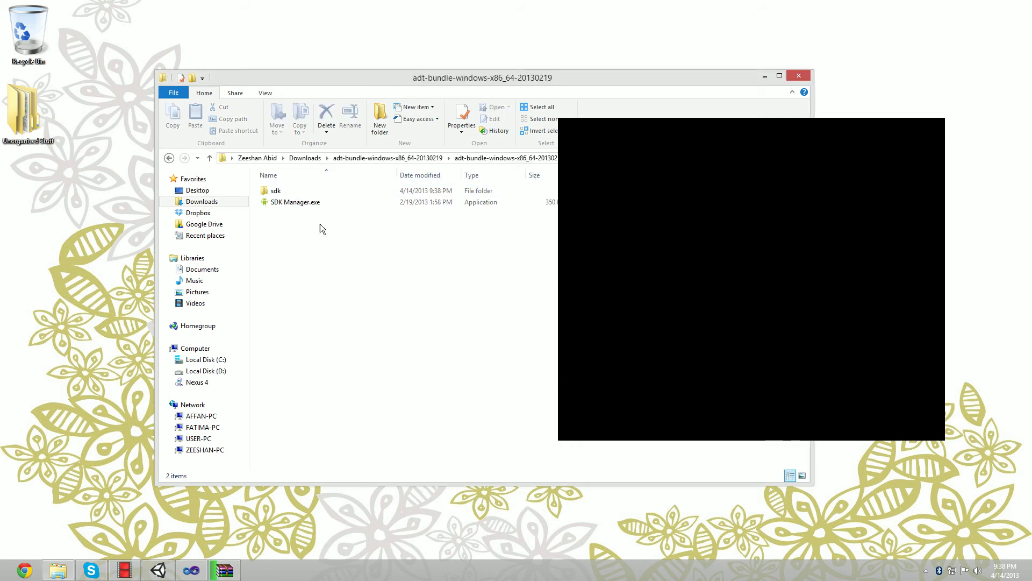
drag(377, 286, 296, 202)
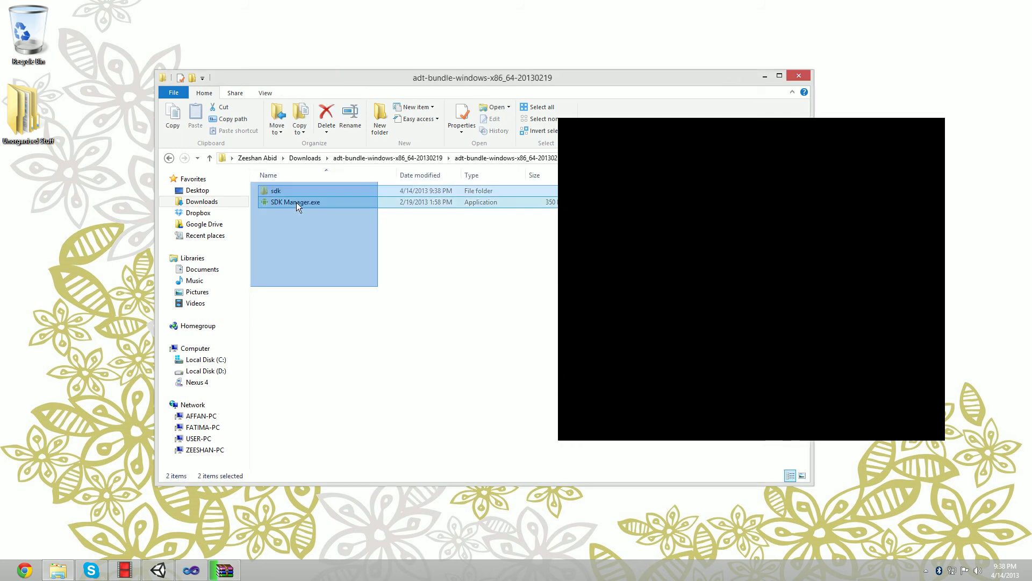
click(382, 158)
click(315, 159)
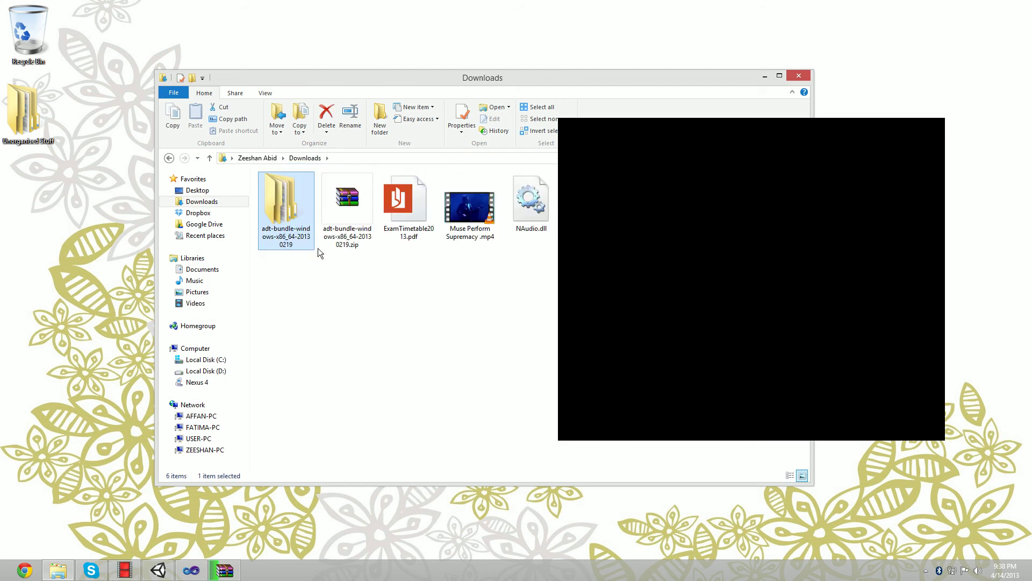
click(239, 572)
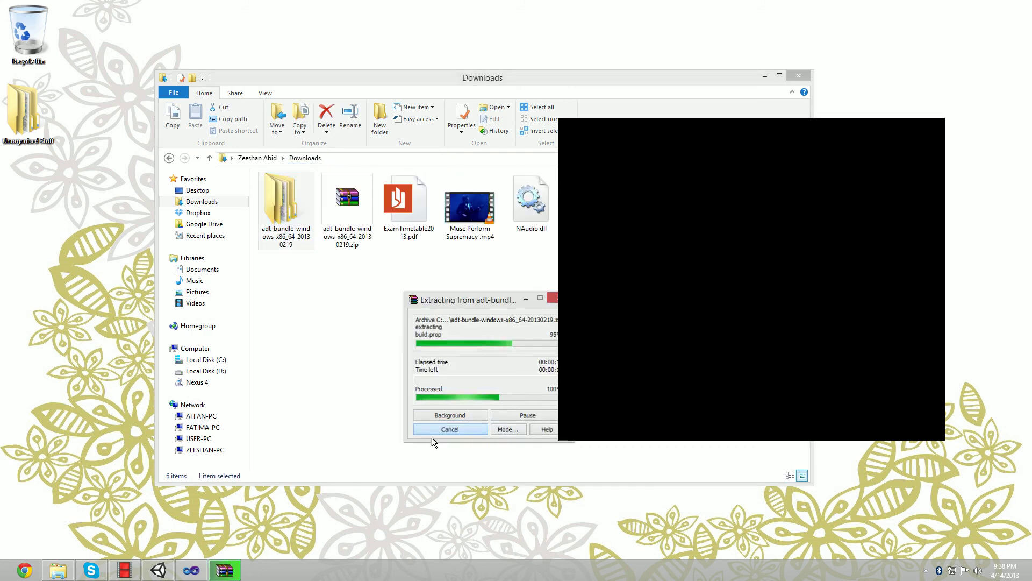
- Go to Local Disk (D:) and permanently empty the Recycle Bin
drag(375, 282, 249, 226)
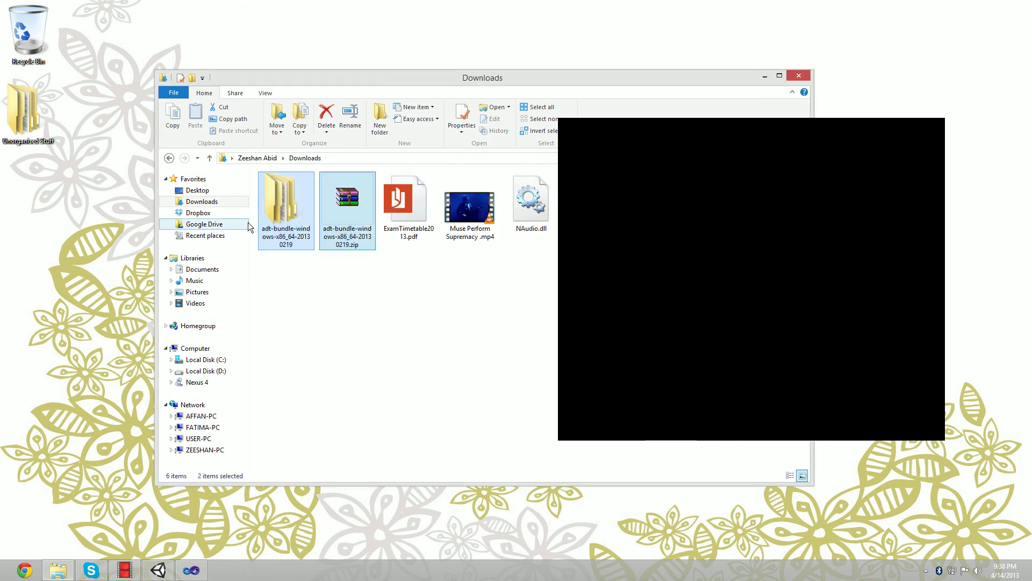
click(405, 296)
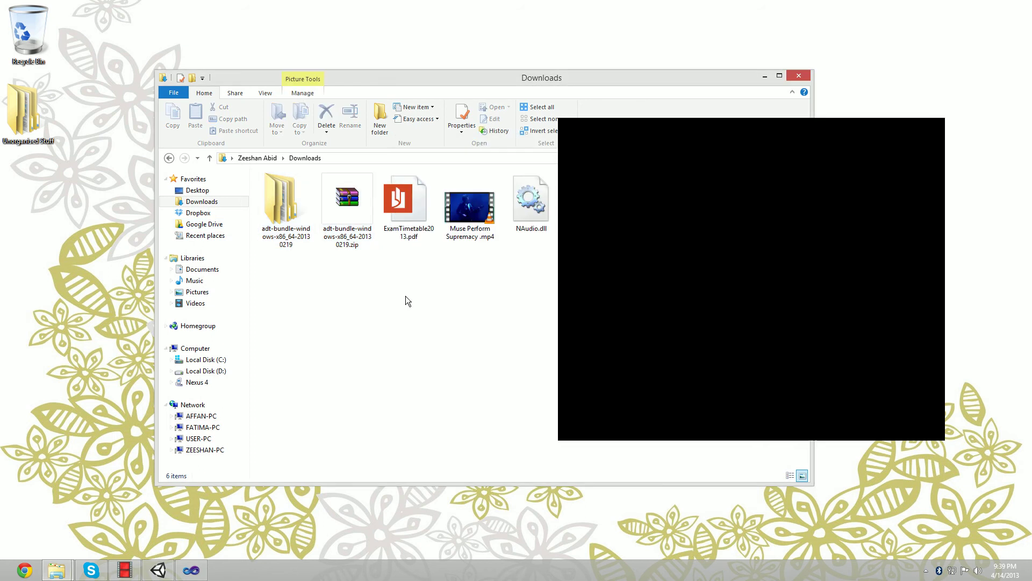
click(206, 371)
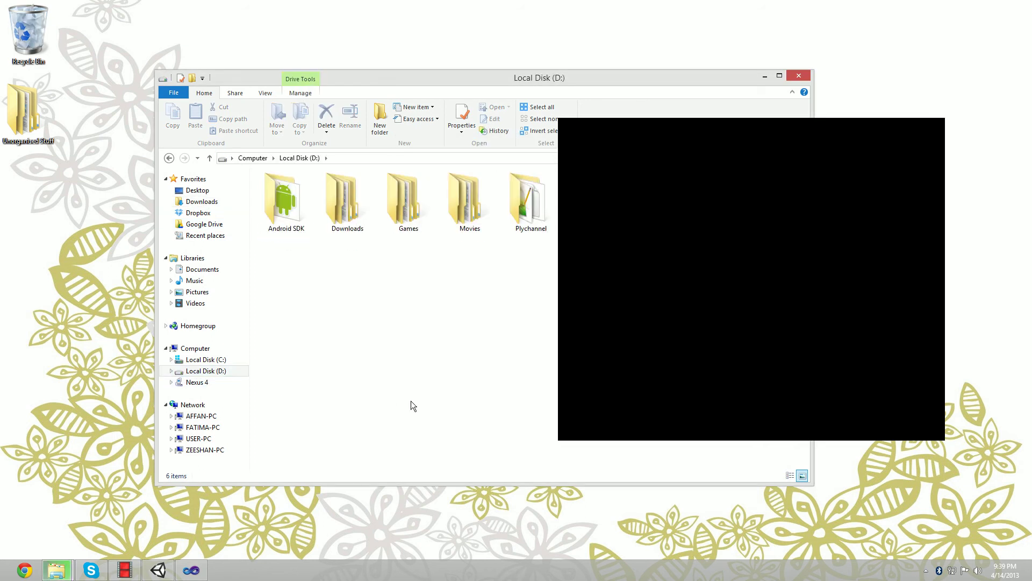
right_click(46, 43)
click(80, 73)
click(538, 300)
- Open the Android SDK folder on D: and select SDK Manager.exe
click(265, 218)
drag(272, 241, 311, 280)
double_click(294, 211)
drag(314, 224, 275, 183)
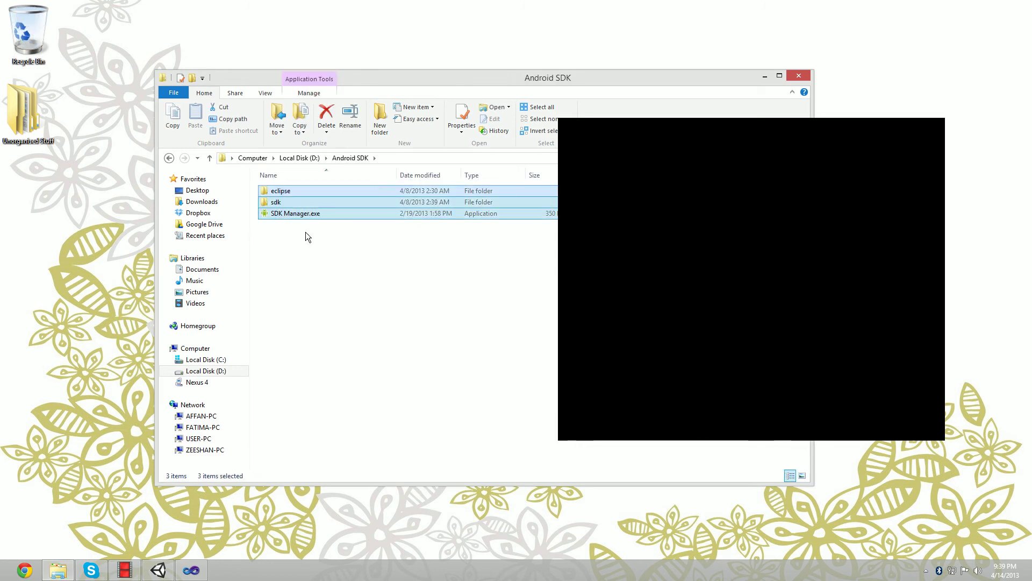
click(335, 290)
click(278, 214)
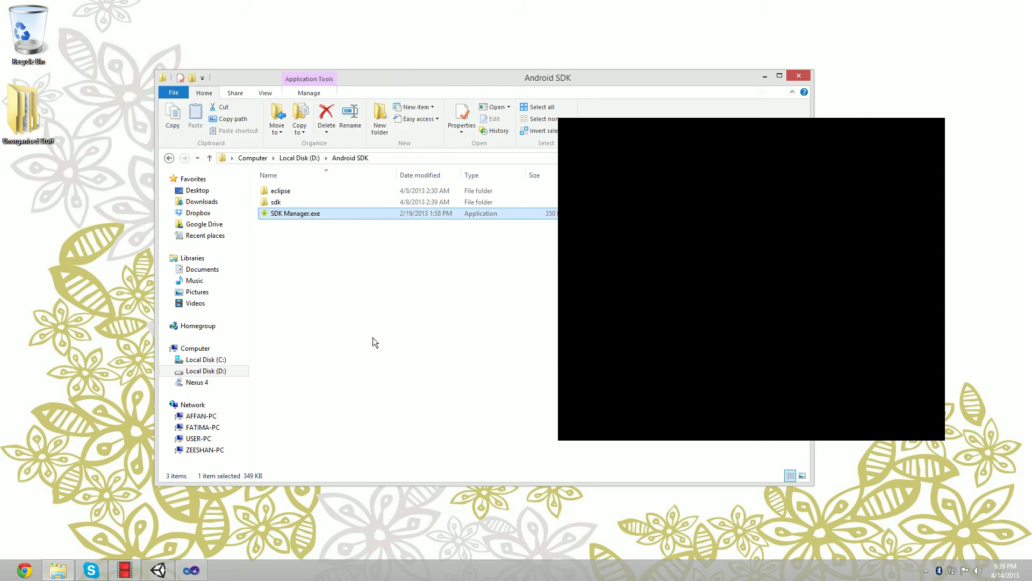
- Launch SDK Manager and collapse the Tools, Android 4.2.2 through 1.5, and Extras groups
click(400, 304)
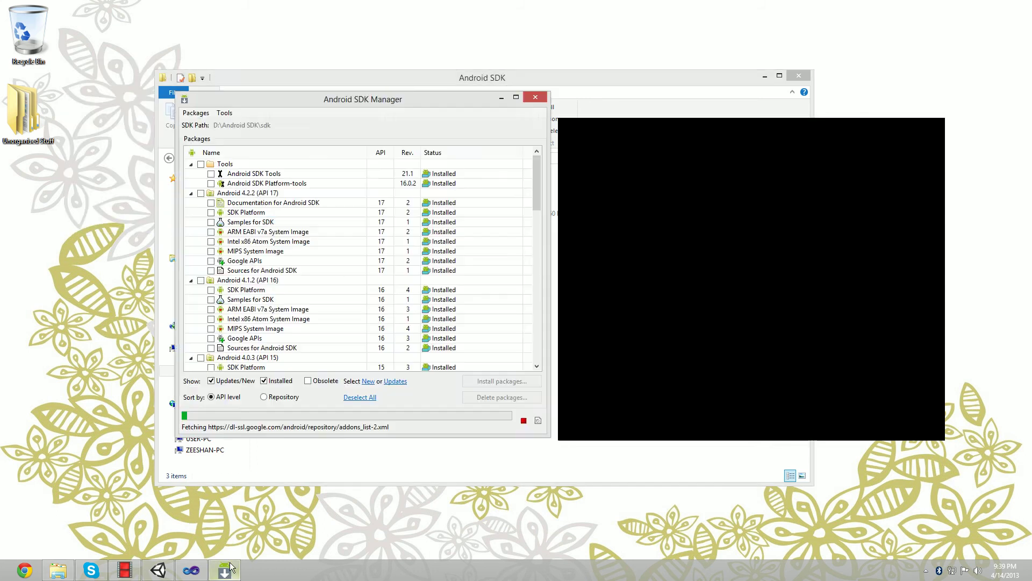
drag(379, 95, 537, 107)
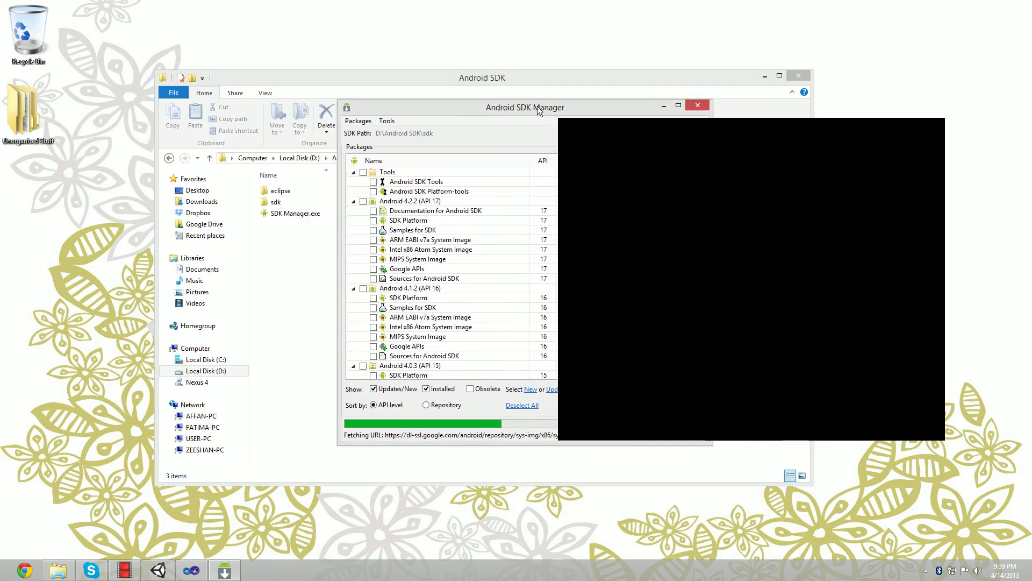
click(353, 172)
click(353, 182)
click(353, 191)
click(354, 201)
click(353, 211)
click(353, 220)
click(353, 230)
click(353, 239)
click(353, 249)
click(354, 259)
click(353, 268)
click(354, 278)
click(353, 288)
click(354, 298)
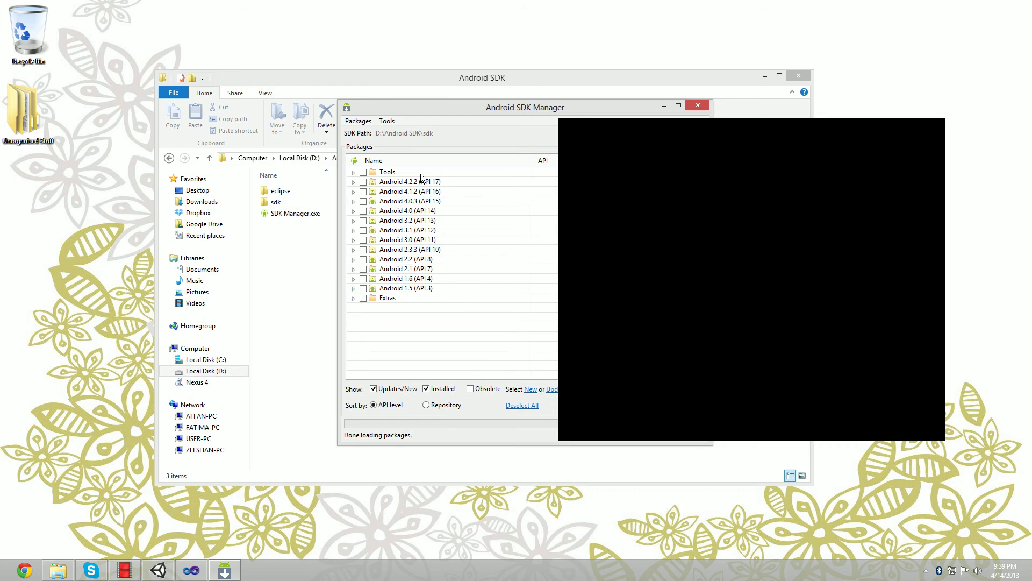
- Briefly expand and recollapse Android 4.2.2 and 4.1.2, then rearrange the windows
click(401, 183)
click(354, 182)
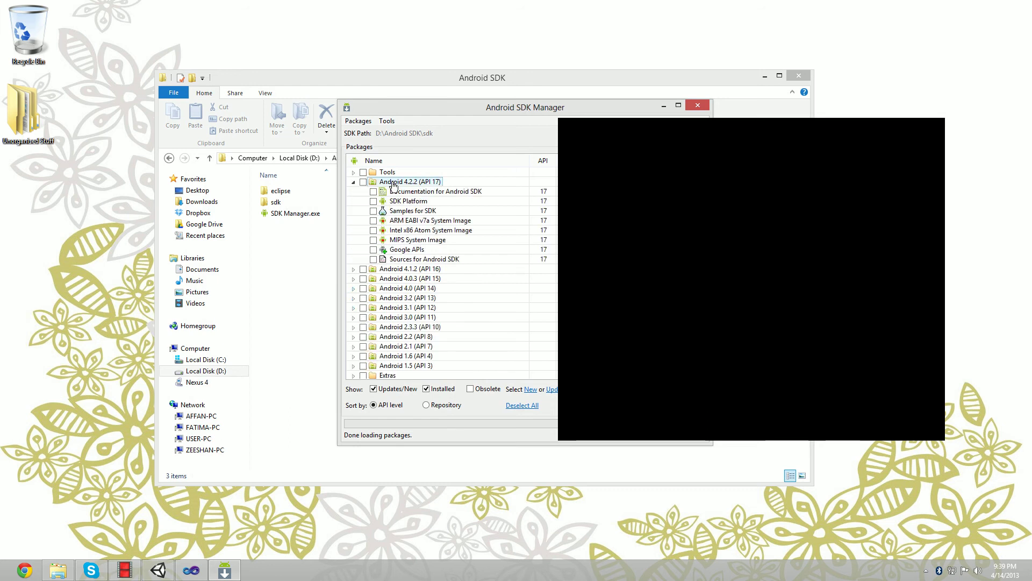
click(354, 182)
click(397, 289)
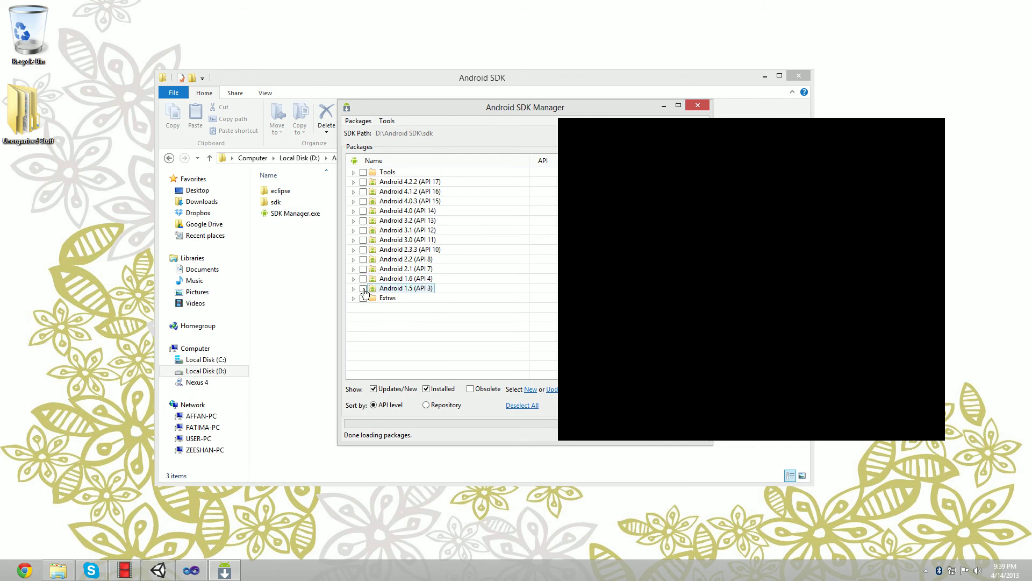
click(354, 192)
click(352, 191)
click(381, 184)
drag(492, 113, 668, 117)
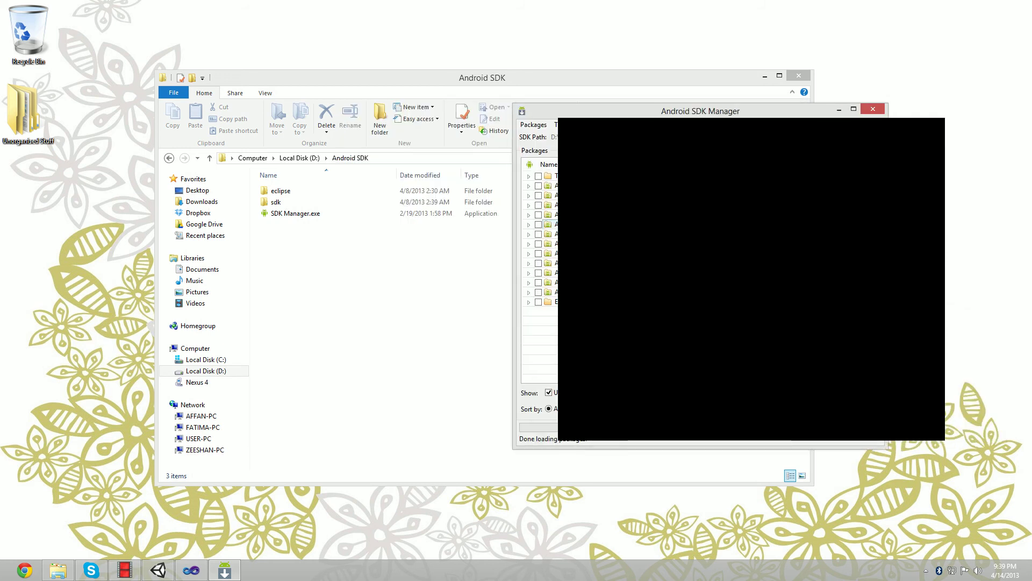
drag(511, 80, 411, 81)
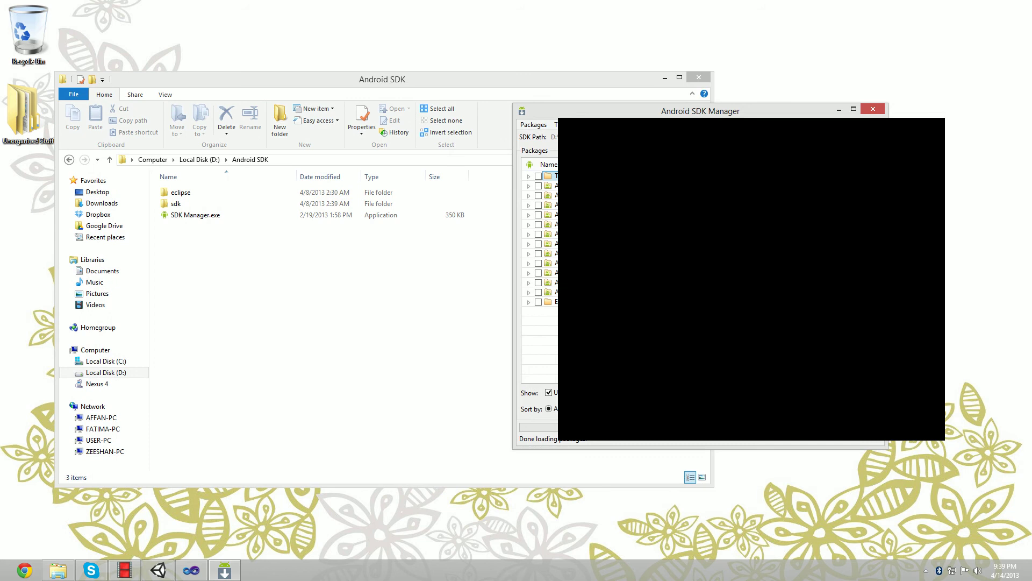
- Confirm Google USB Driver under Extras is installed, then close SDK Manager and the Android SDK window
drag(575, 115, 319, 117)
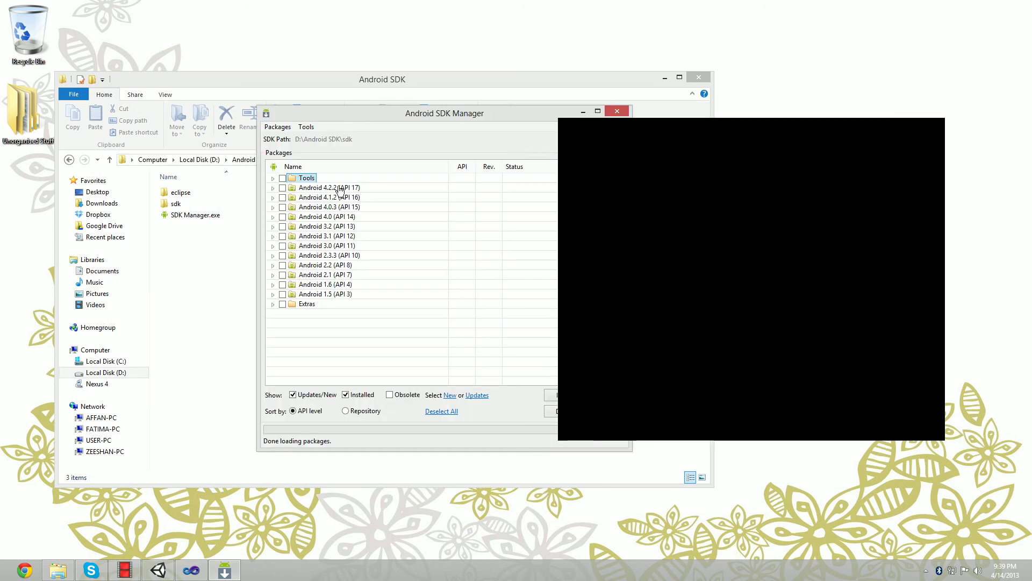
click(273, 305)
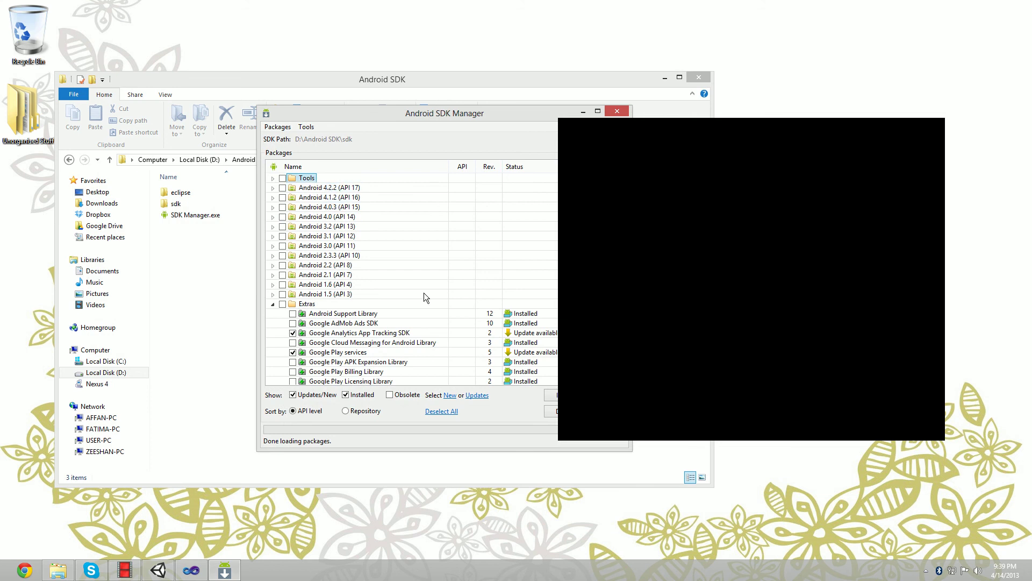
scroll(423, 292, down, 2)
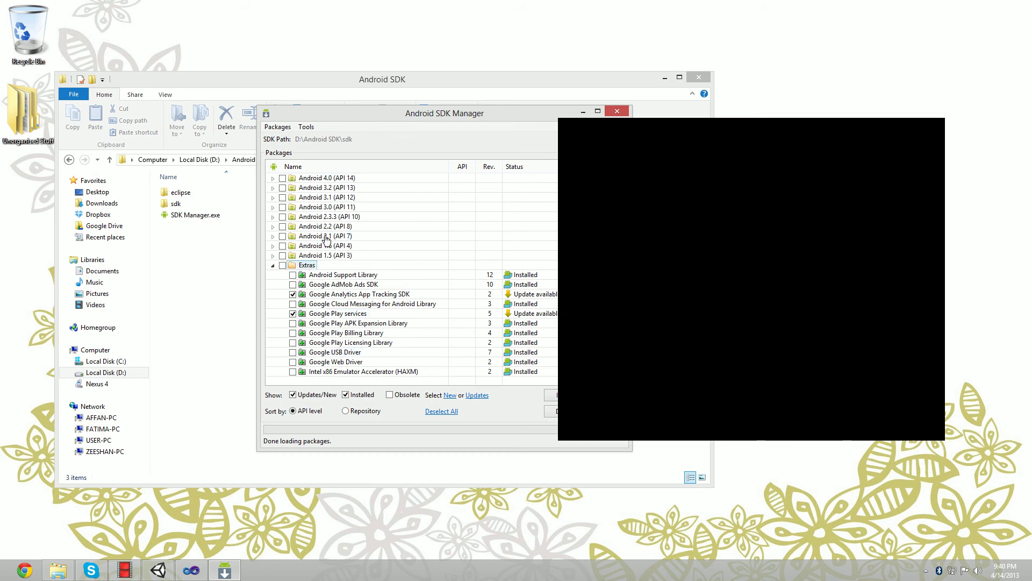
drag(511, 113, 498, 120)
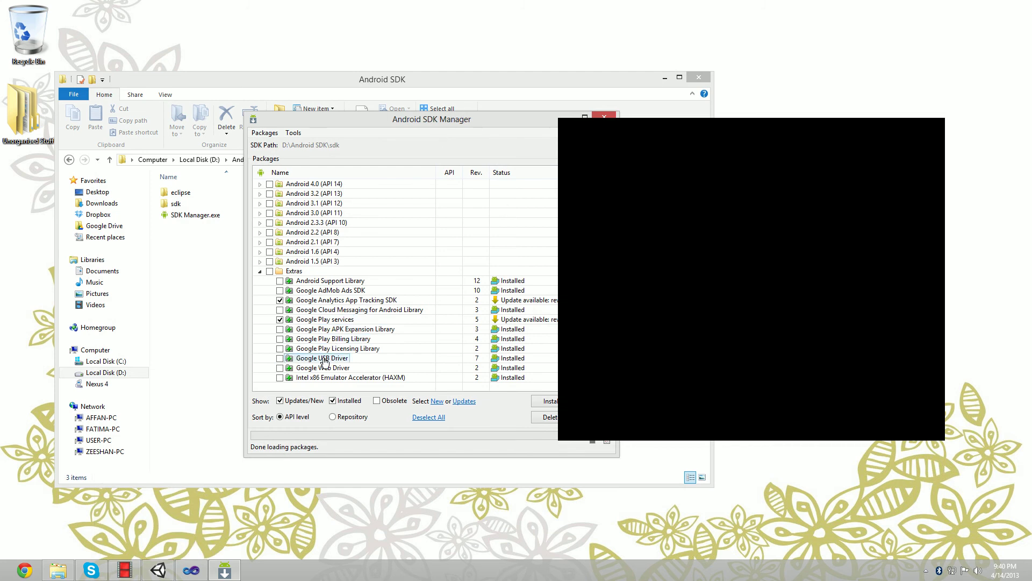
click(329, 359)
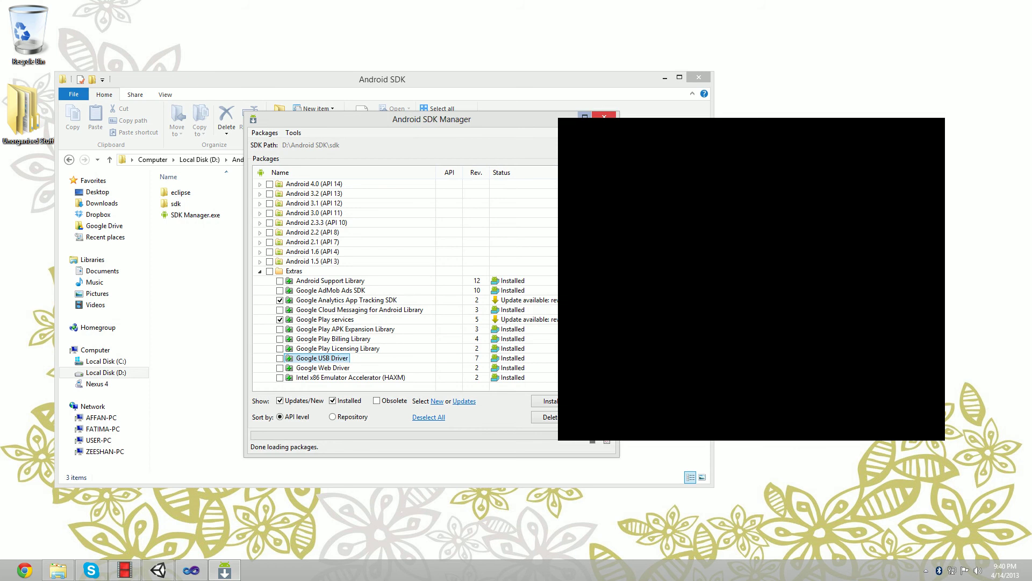
key(alt+F4)
click(693, 85)
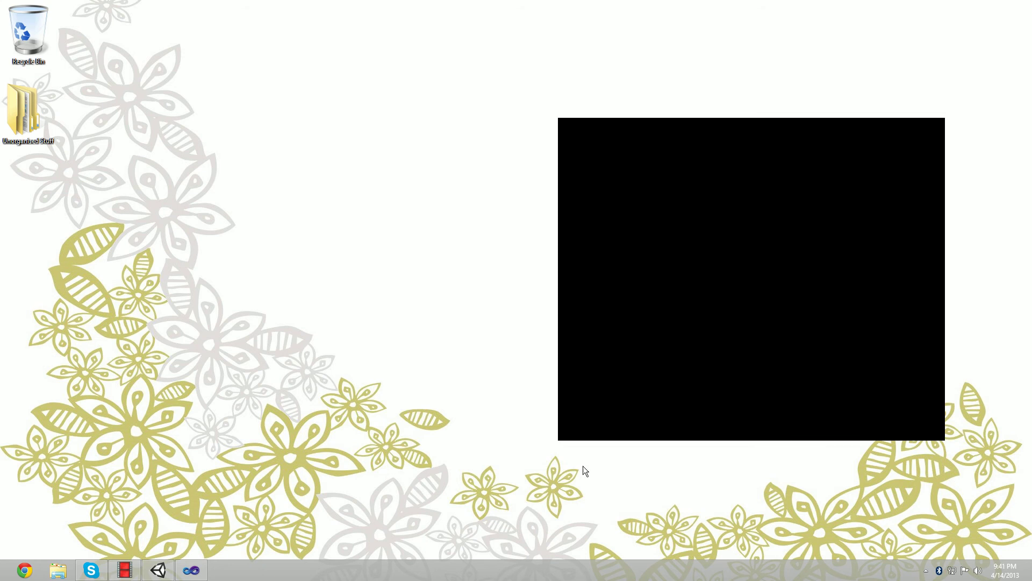
- Restore the Unity editor with the Tutorial project from the taskbar
click(158, 569)
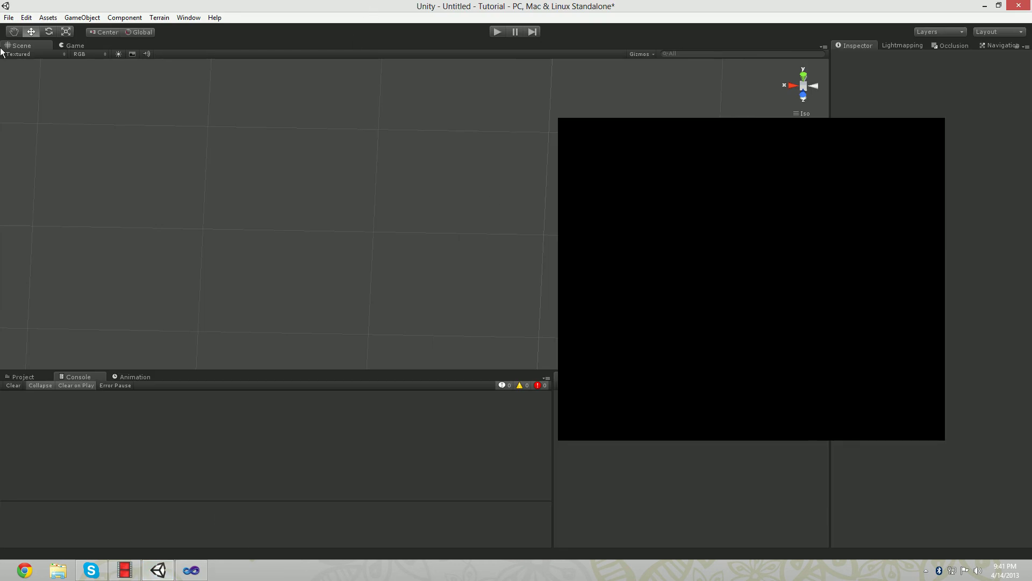
- Open Unity's Edit menu showing Preferences, Project Settings and Render Settings
click(25, 18)
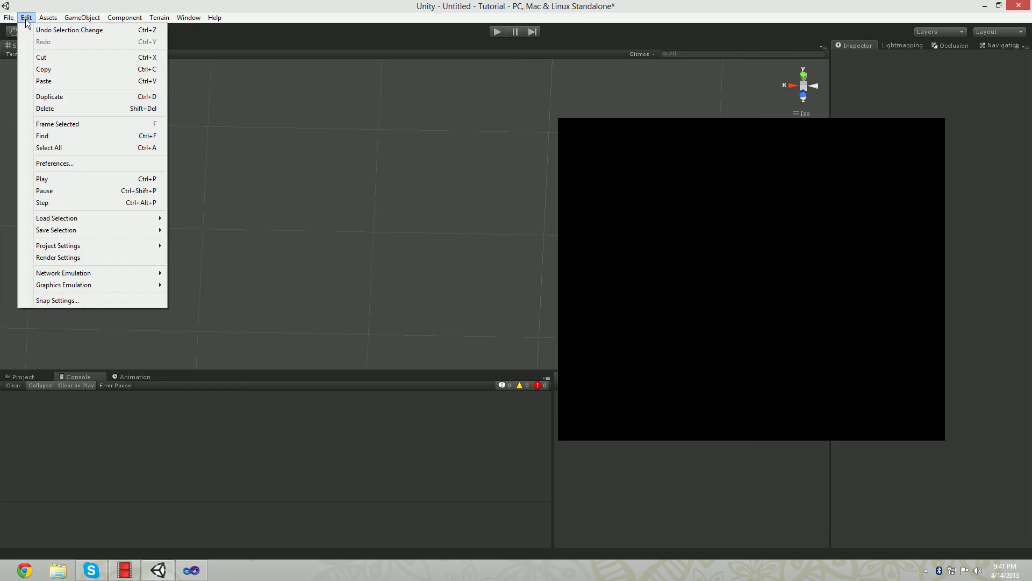
click(35, 12)
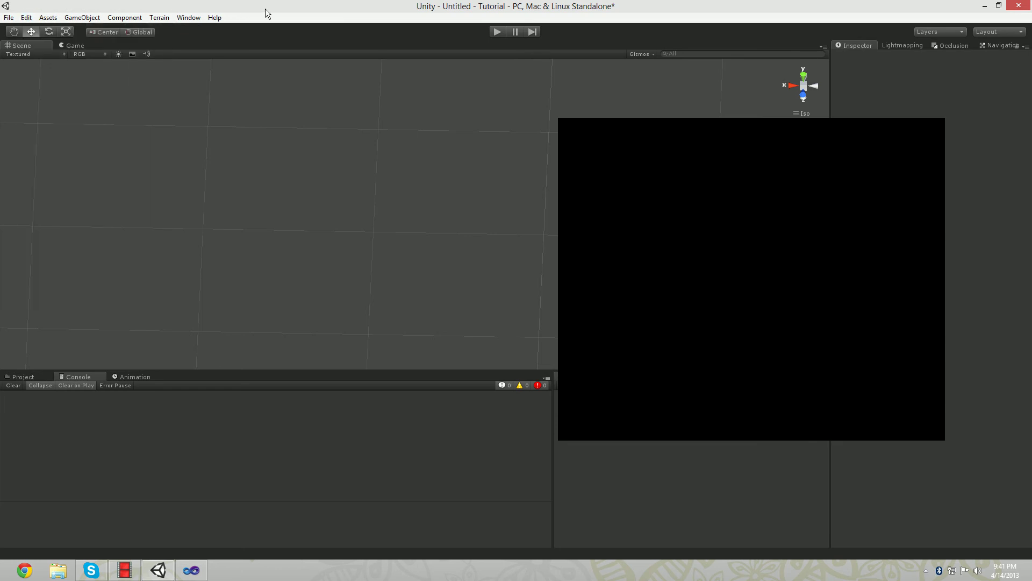
drag(267, 15, 386, 1)
click(22, 19)
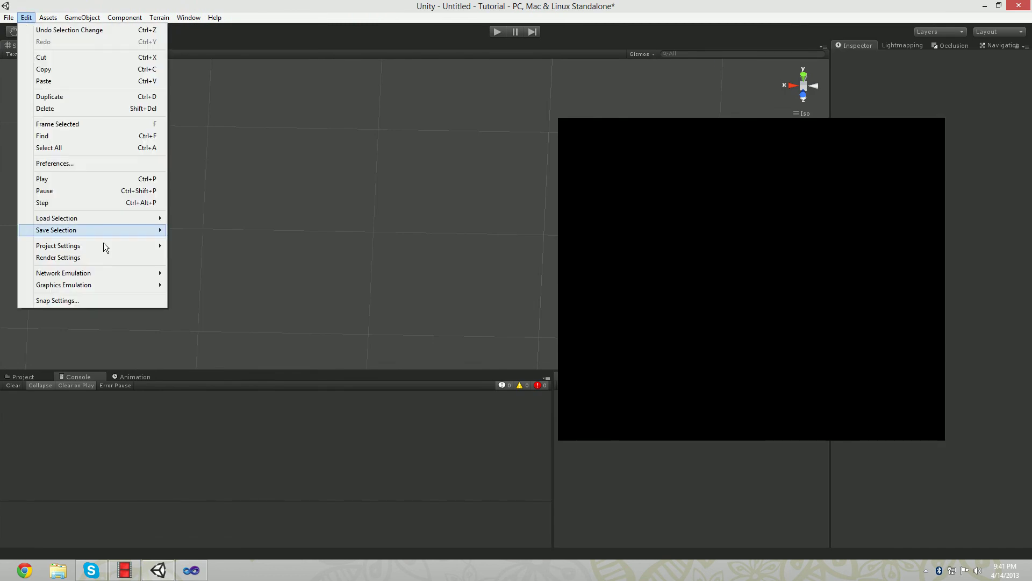
- Set the External Tools Android SDK Location to D:/Android SDK/sdk and close Preferences
click(56, 163)
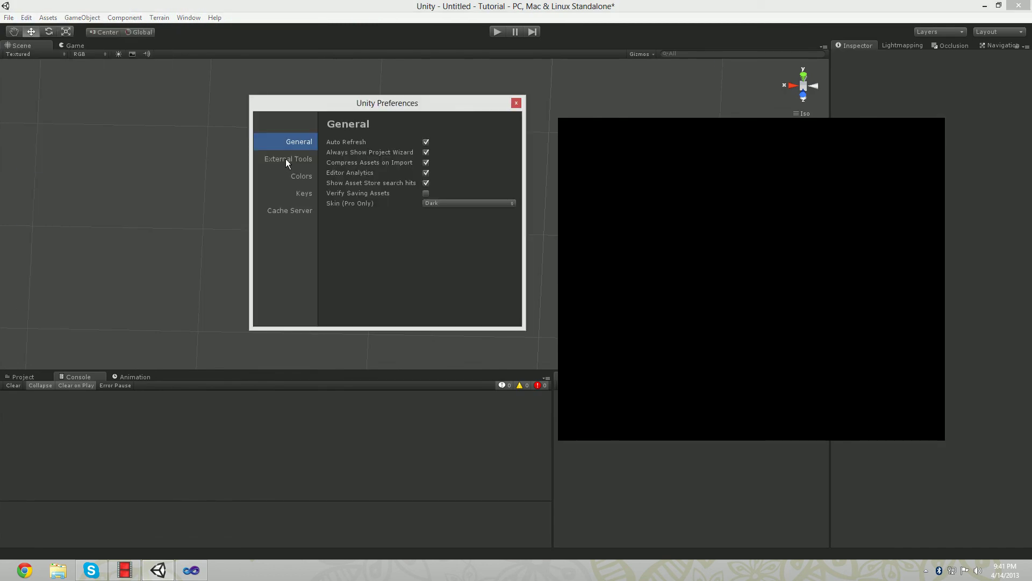
click(286, 161)
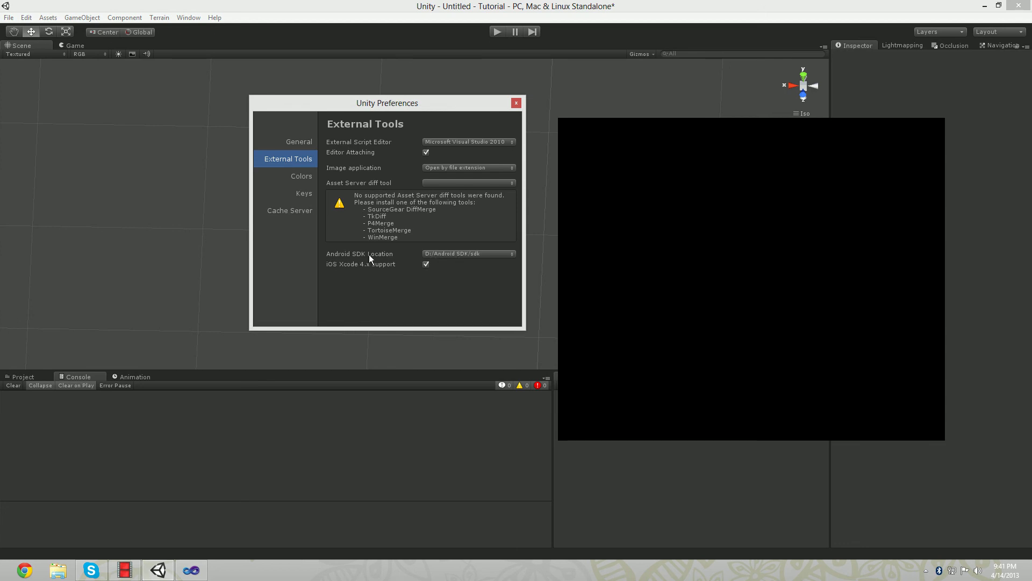
click(471, 253)
drag(157, 35, 369, 88)
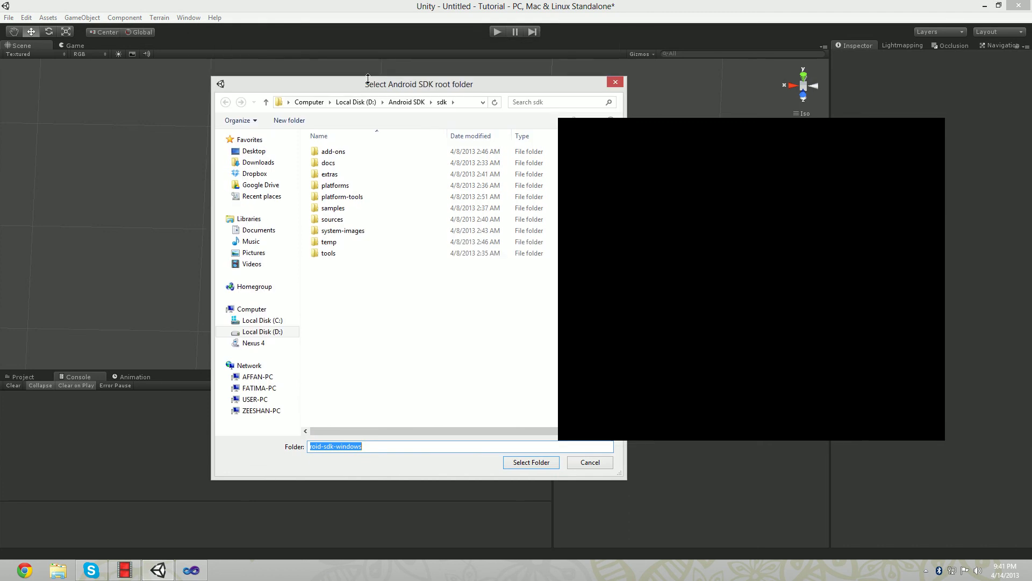
click(407, 103)
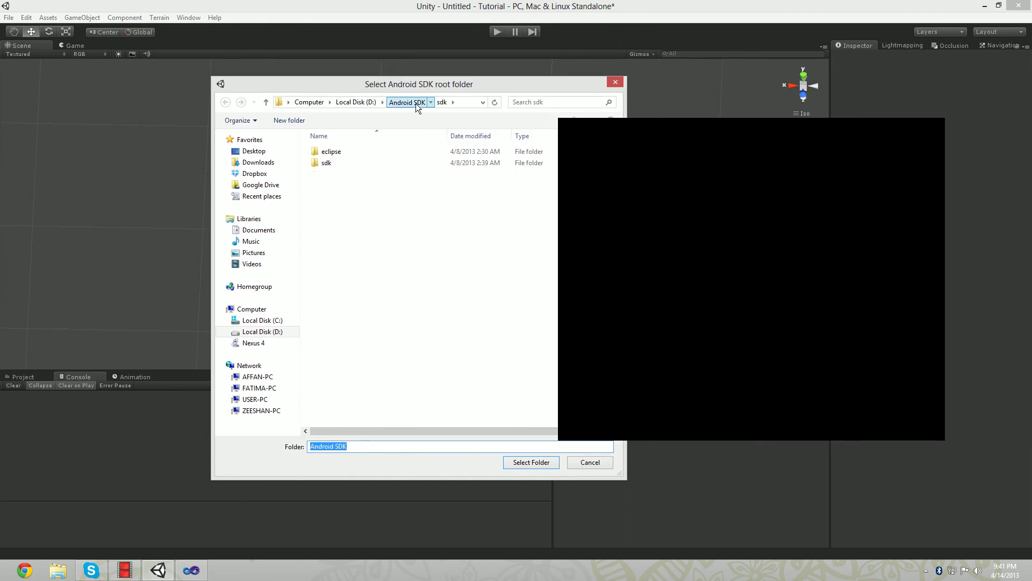
double_click(326, 162)
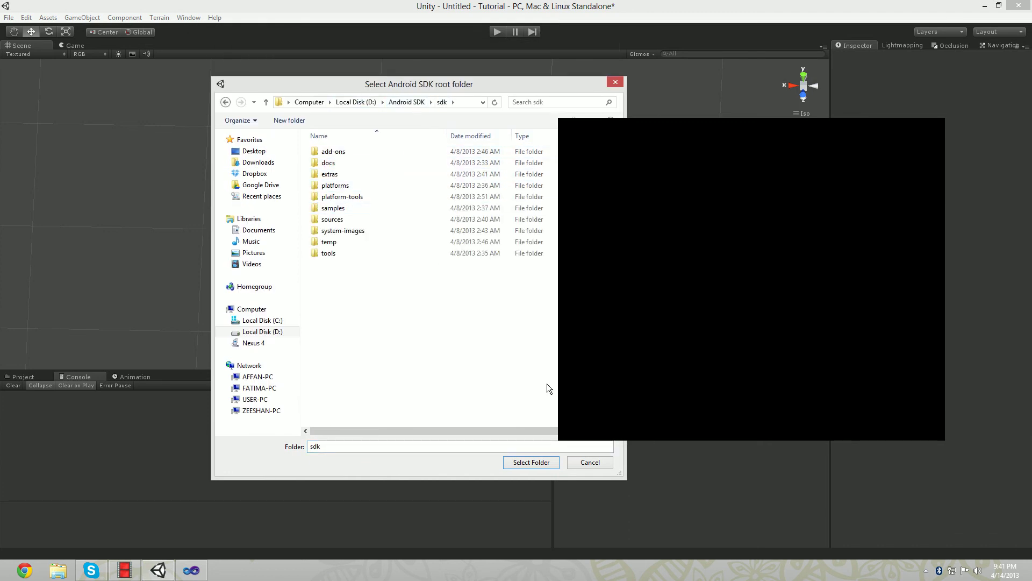
click(520, 462)
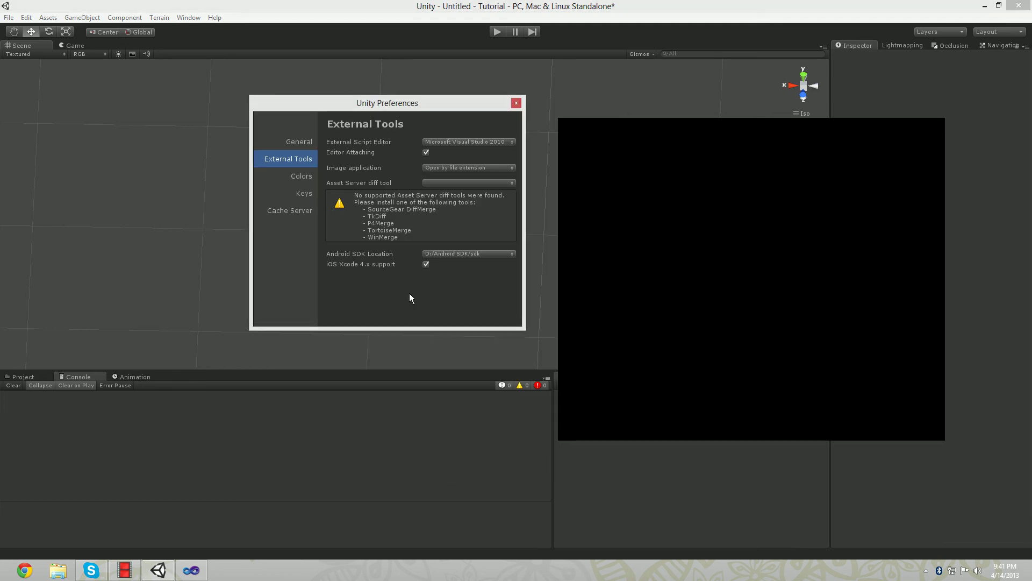
click(516, 102)
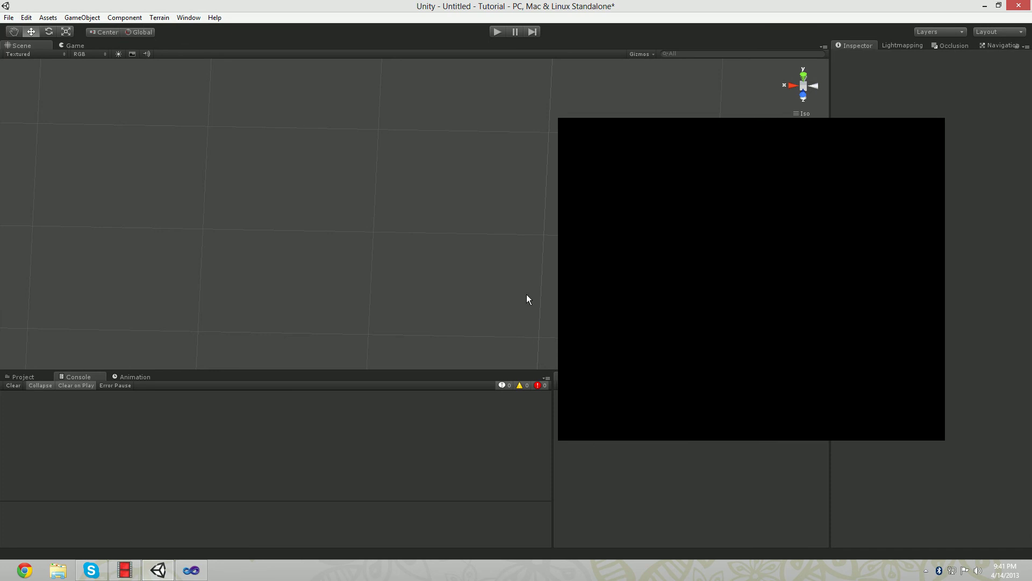
- Run and stop the game in play mode, then restore and re-maximize the Unity window
click(9, 17)
click(37, 122)
click(497, 32)
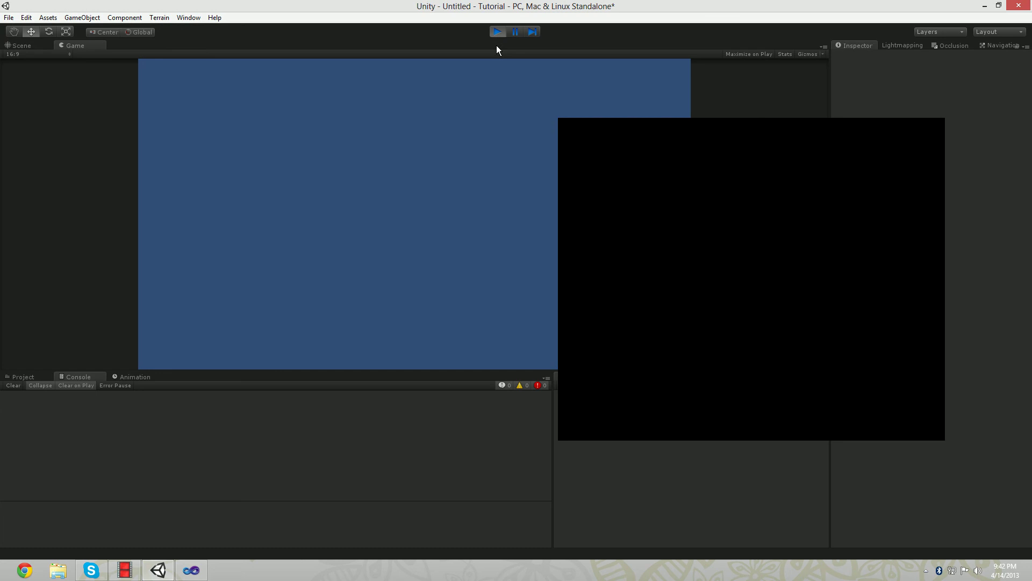
click(493, 28)
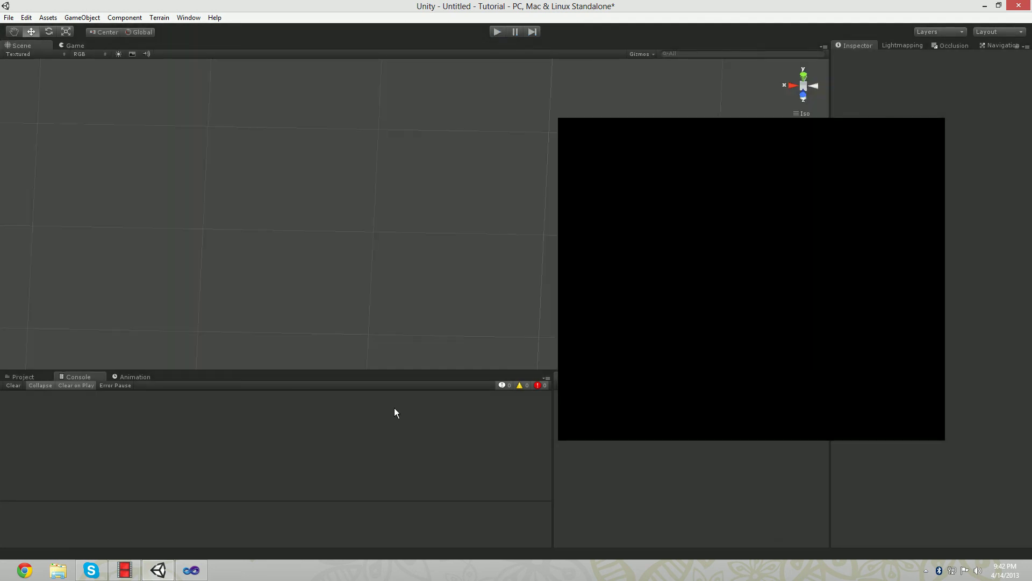
drag(558, 6, 528, 50)
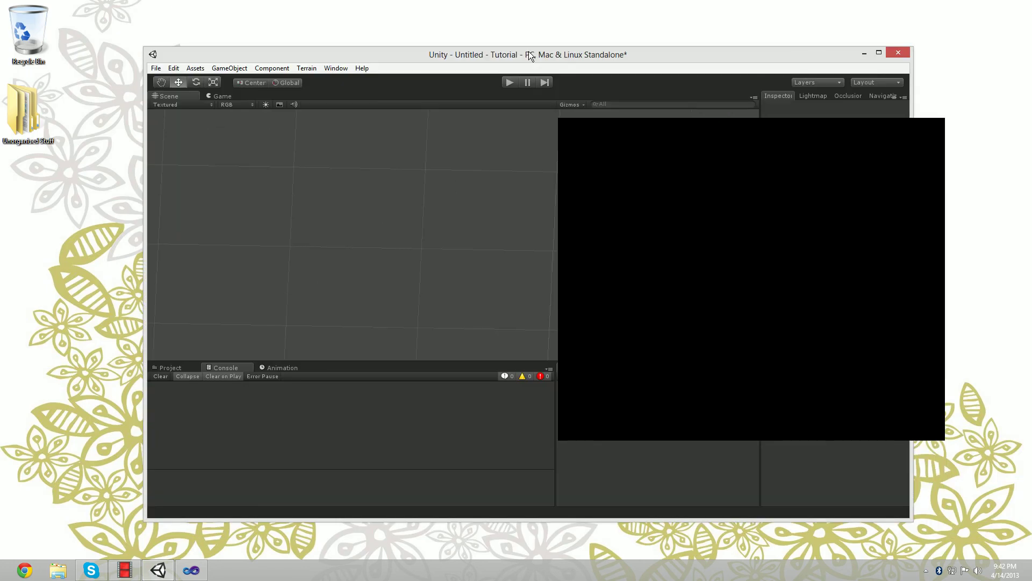
drag(528, 50, 524, 1)
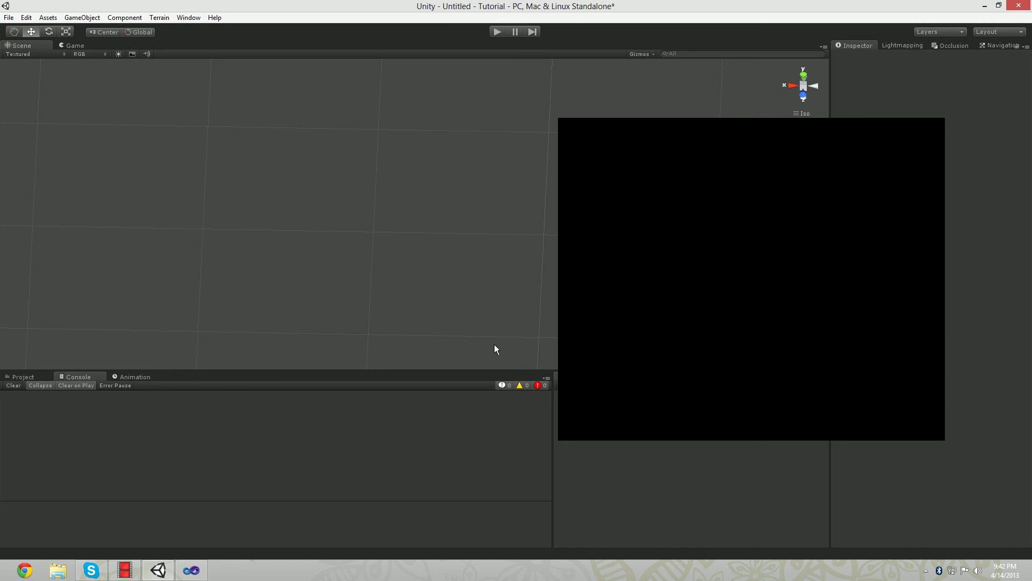
- Open Computer Management via Manage on the Computer entry in File Explorer and show Device Manager
click(58, 570)
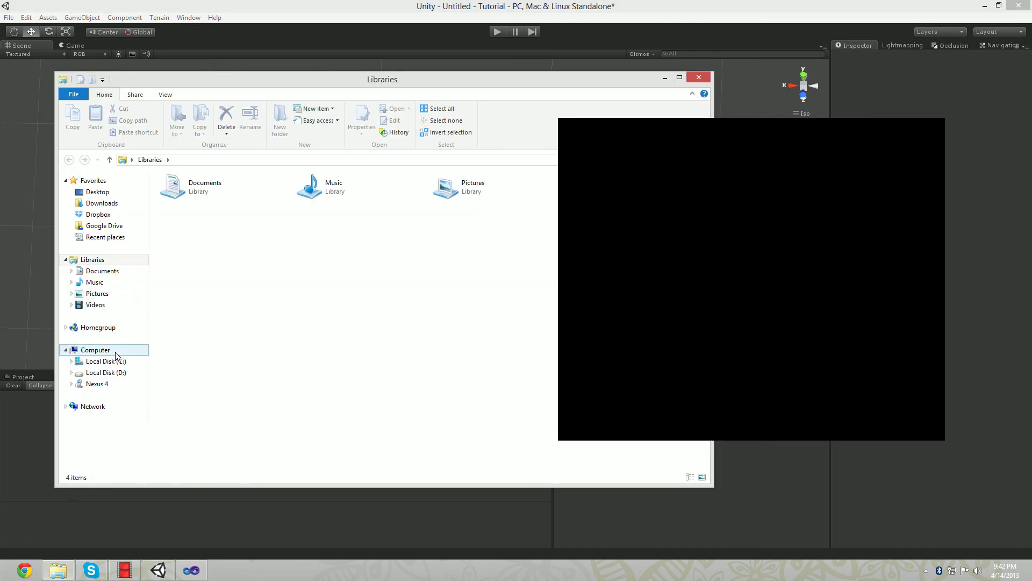
right_click(115, 351)
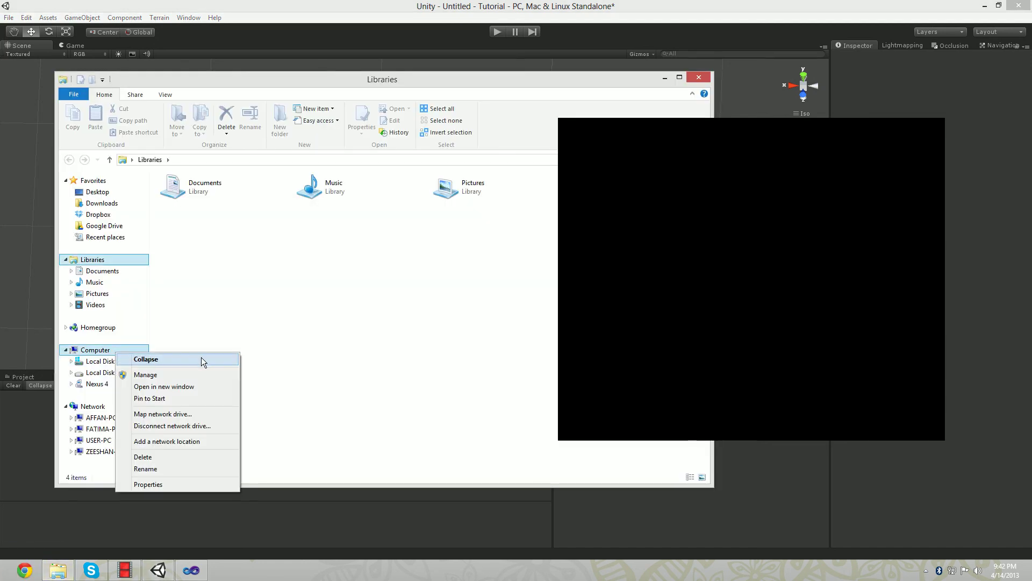
click(161, 375)
click(699, 76)
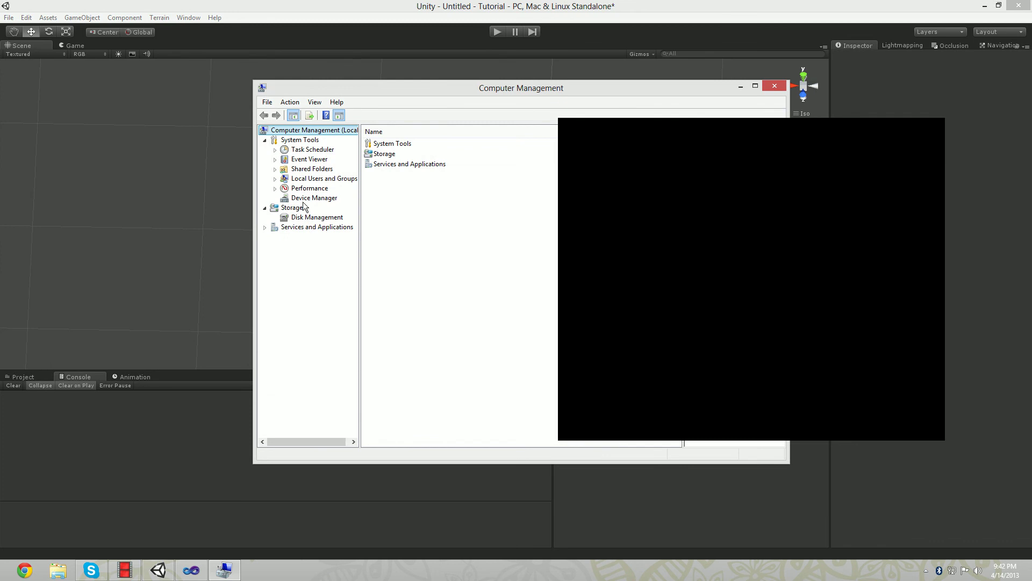
click(308, 199)
drag(463, 80, 467, 71)
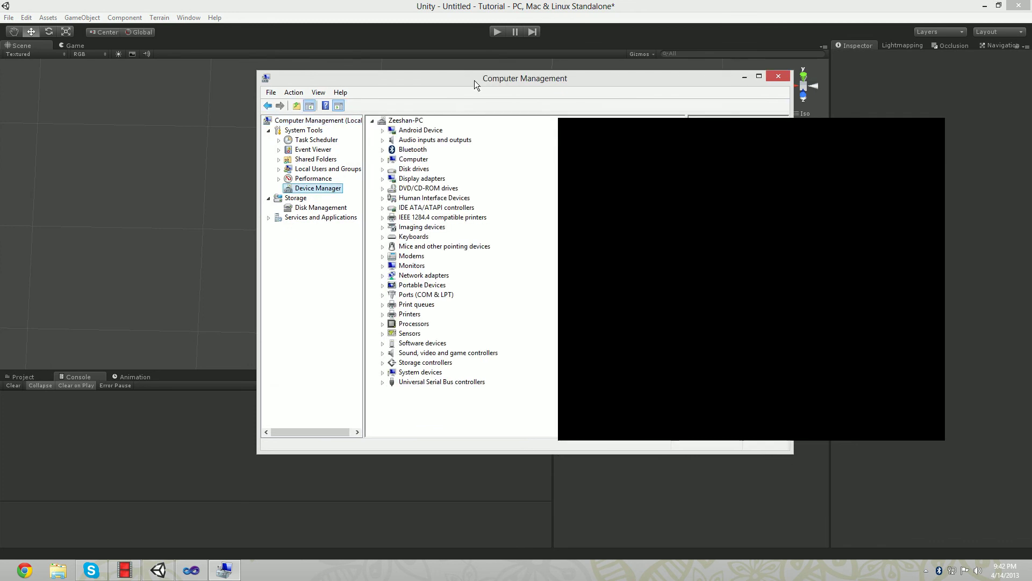
- Scan for hardware changes and expand the Universal Serial Bus controllers group
right_click(400, 234)
click(404, 238)
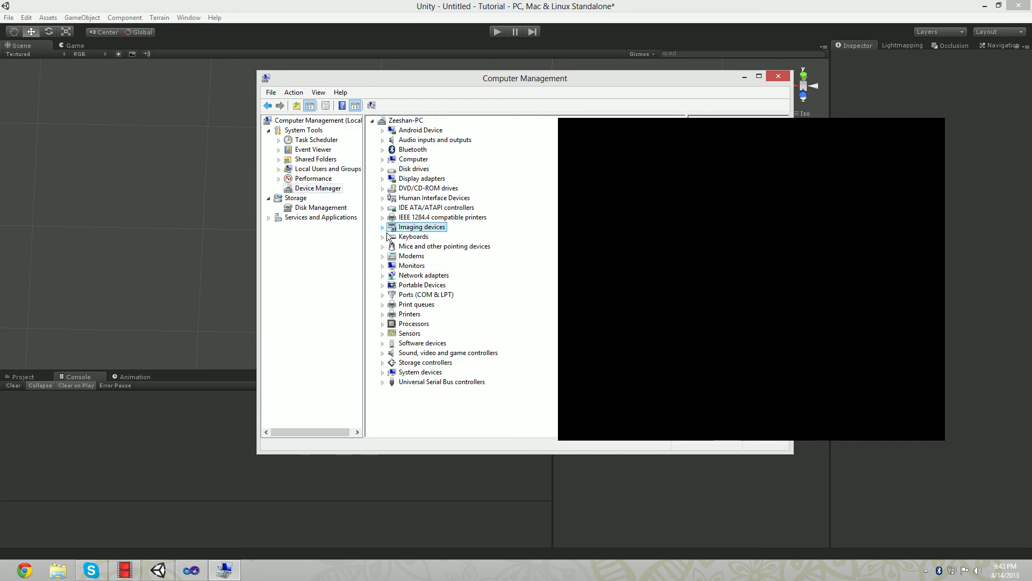
click(383, 381)
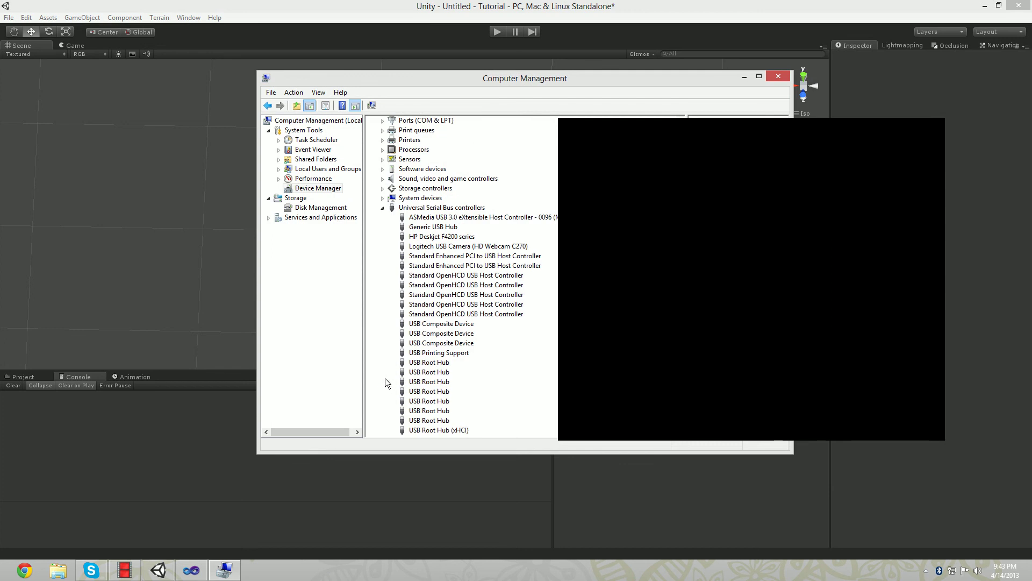
- Bring up the HP Deskjet F4200 series driver update dialog, dismiss it, and reopen the device's menu
click(454, 238)
right_click(443, 239)
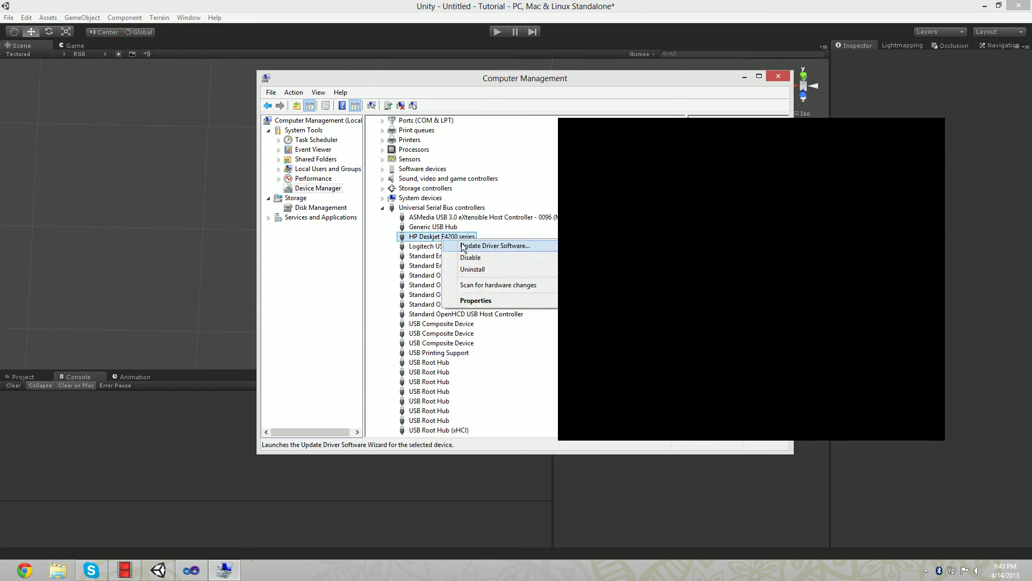
click(469, 245)
drag(502, 197, 680, 198)
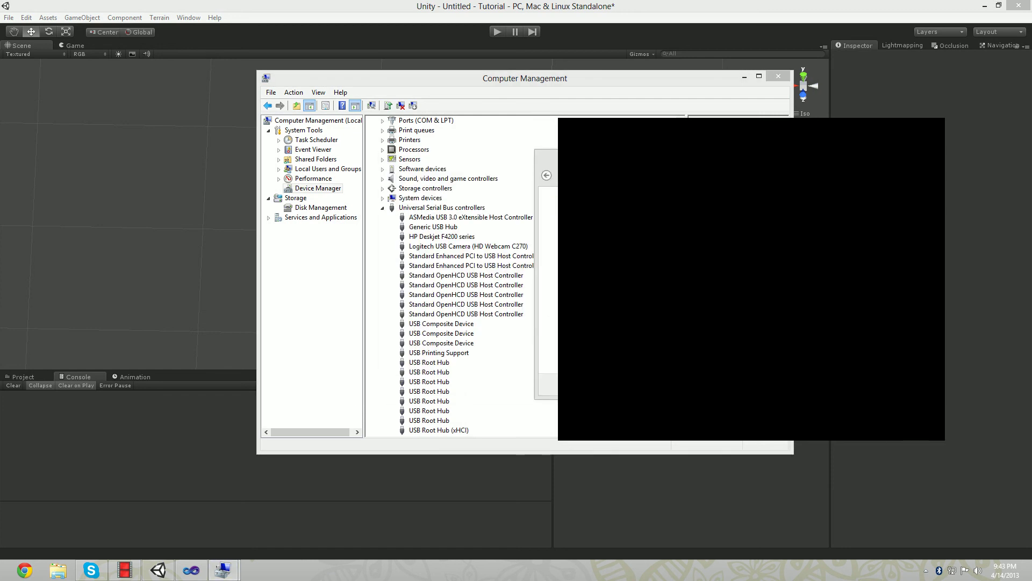
key(Escape)
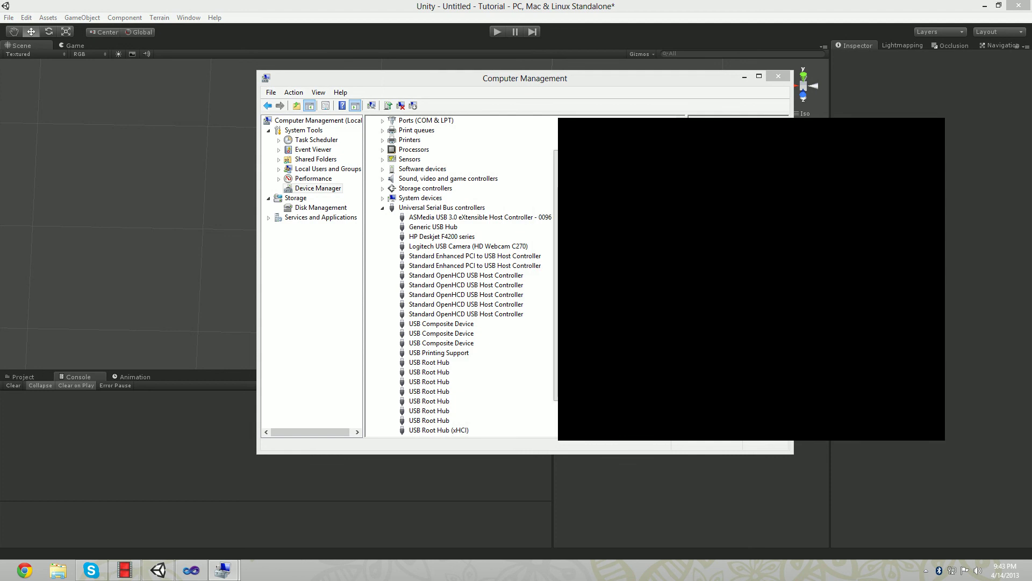
click(454, 237)
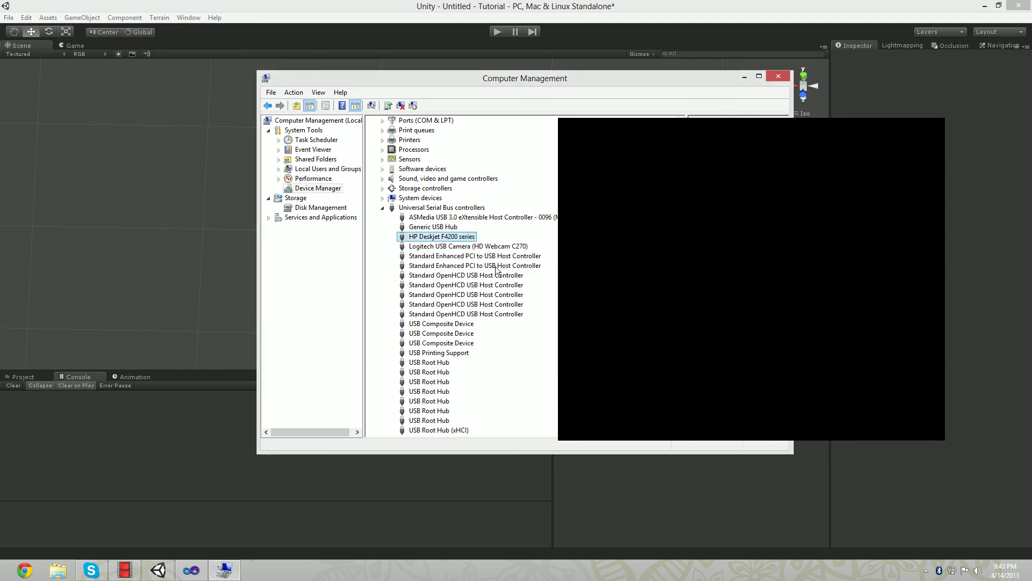
right_click(448, 238)
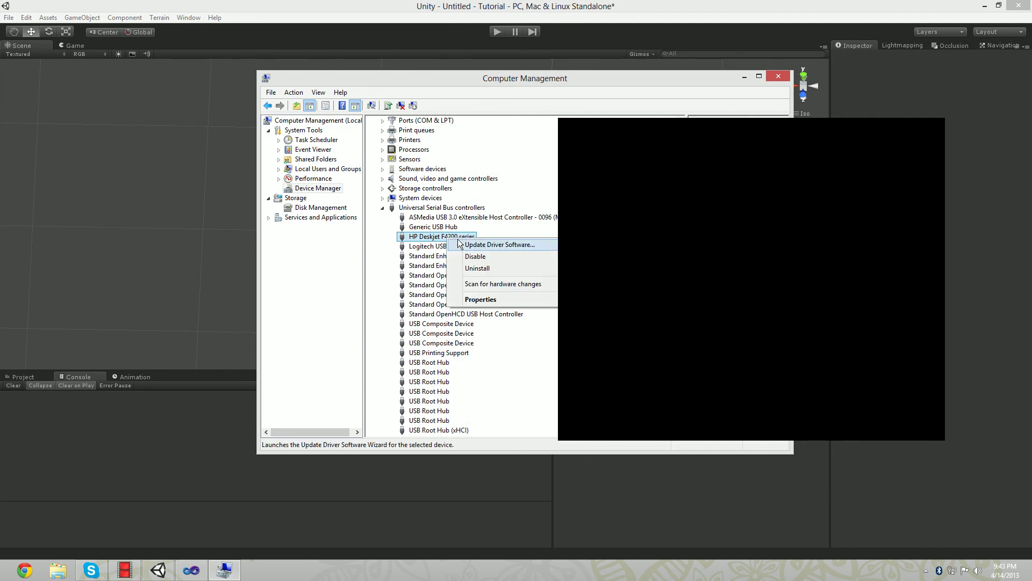
- In the HP Deskjet's Update Driver Software wizard, choose pick-from-list, then Have Disk and Browse
click(473, 245)
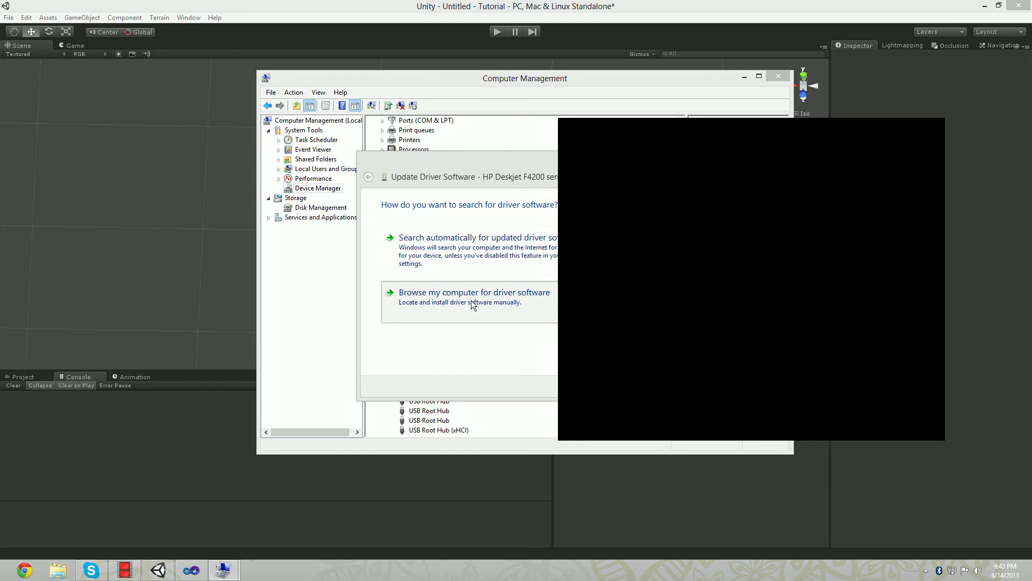
click(471, 302)
click(470, 322)
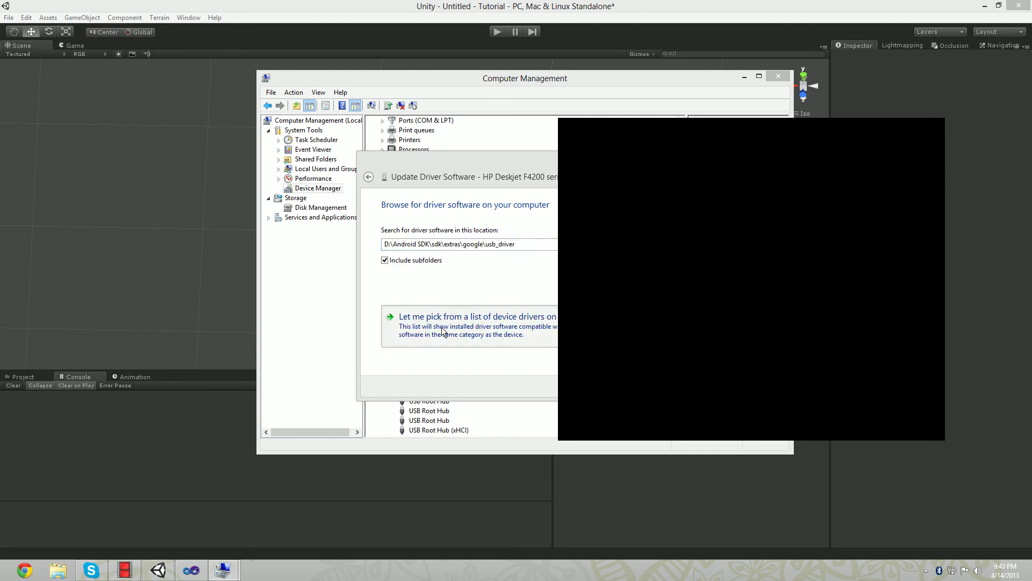
key(alt+h)
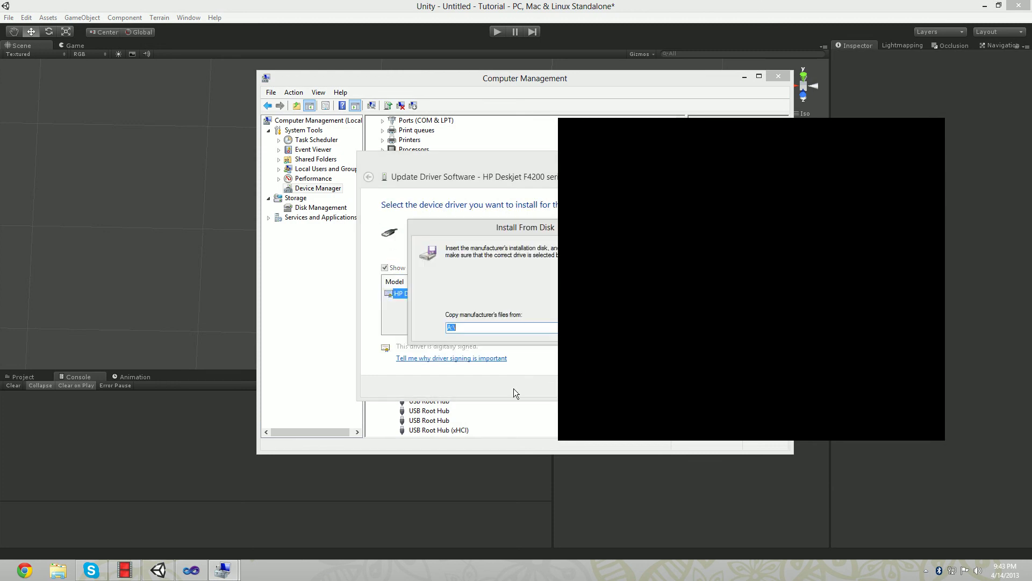
key(alt+b)
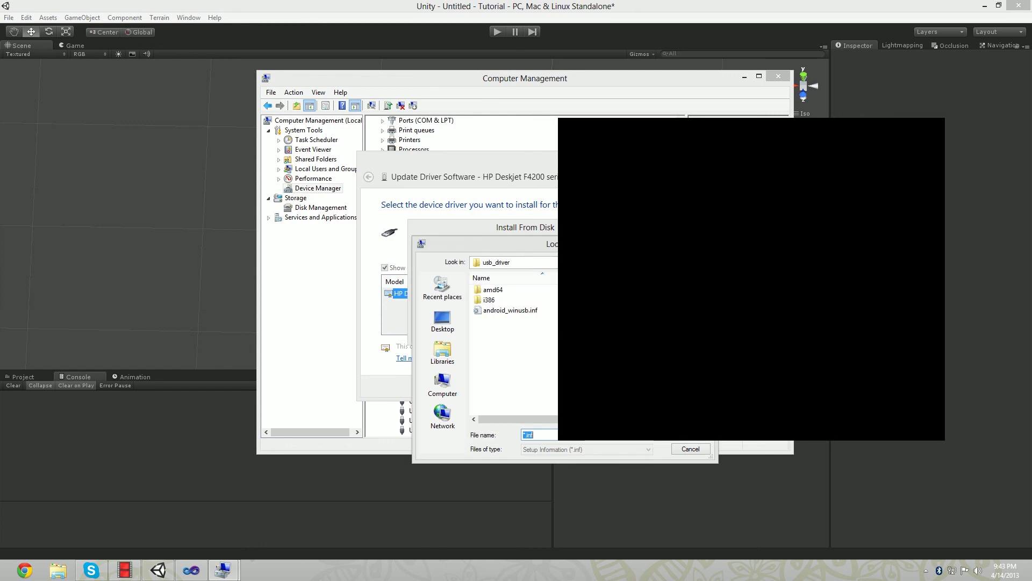
- Locate android_winusb.inf in the sdk usb_driver folder, then cancel out of the dialogs
key(F4)
key(Up)
key(Up)
key(Up)
key(Up)
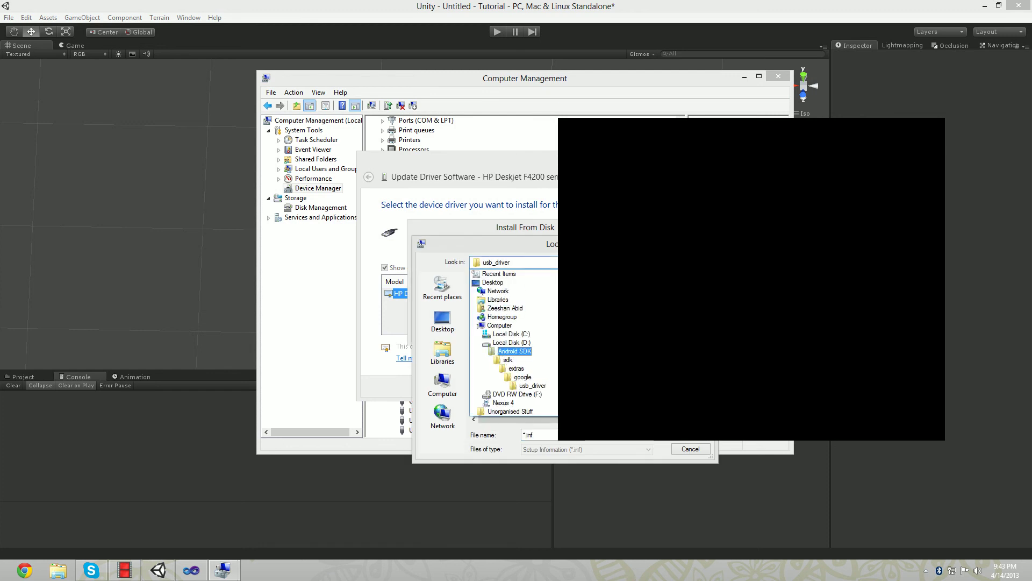
key(Down)
key(Down)
key(Down)
key(Down)
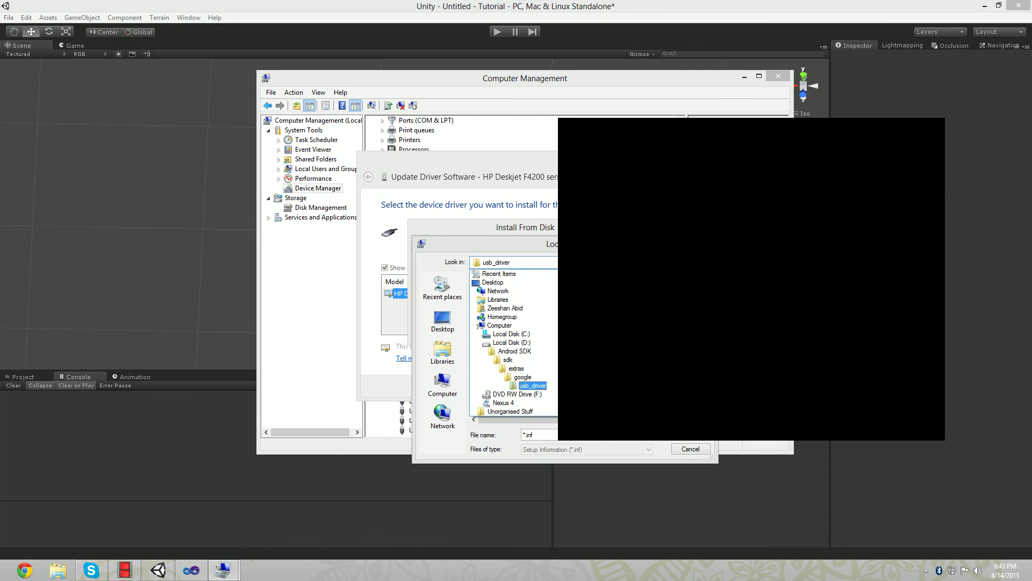
key(Return)
click(511, 311)
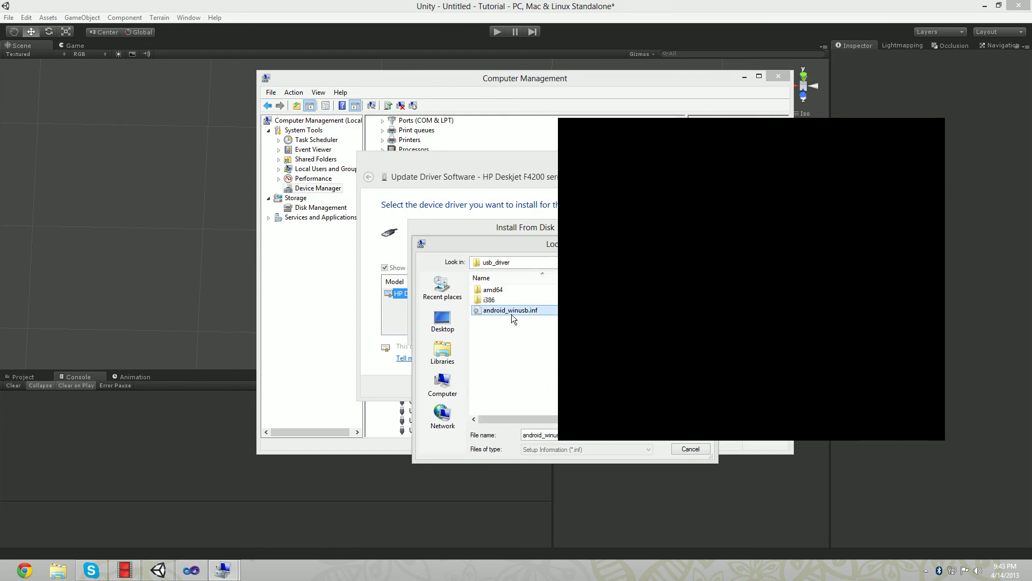
click(691, 450)
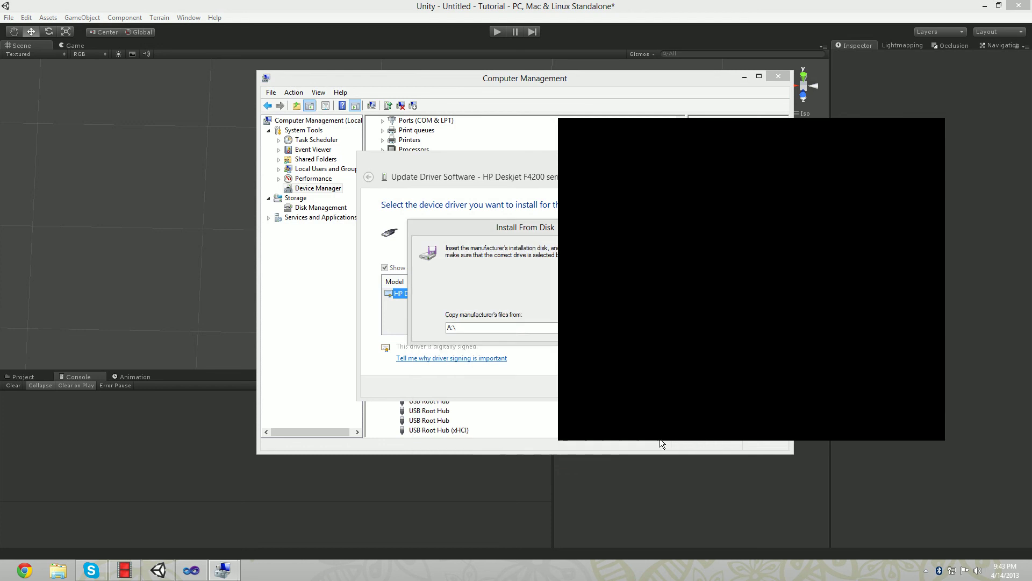
key(Escape)
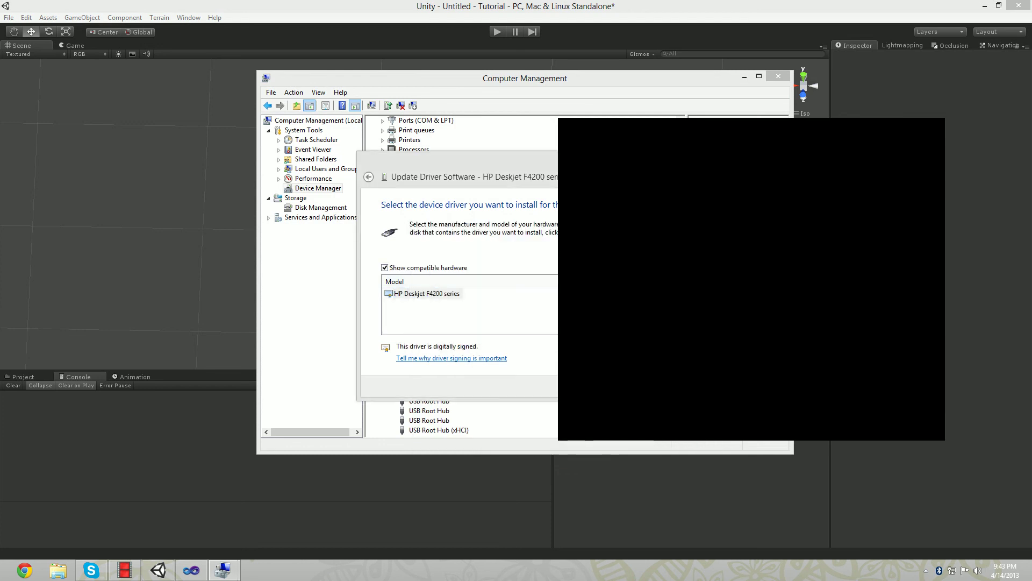
- Close Computer Management, then play and stop the game once in Unity
click(777, 78)
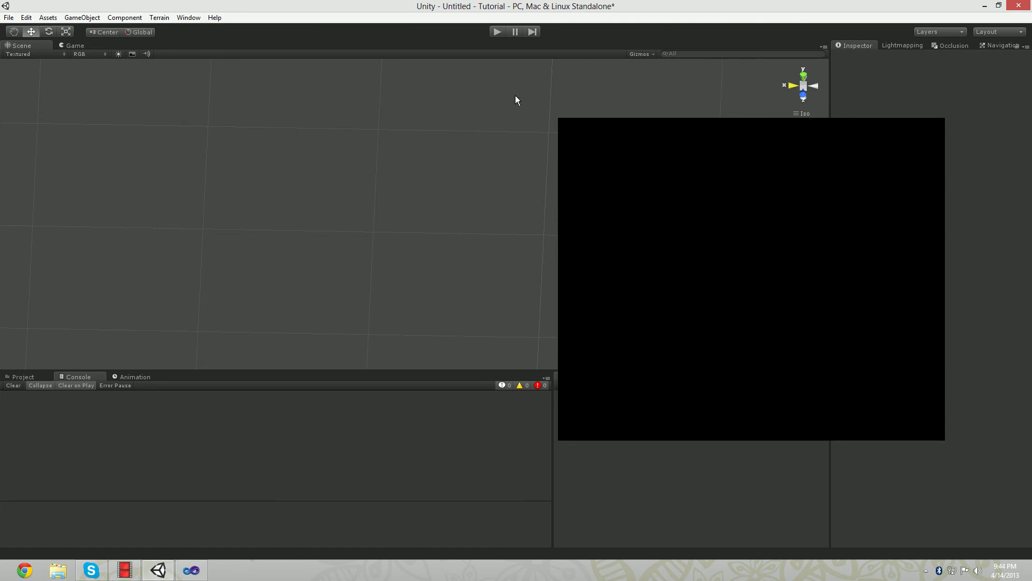
click(493, 32)
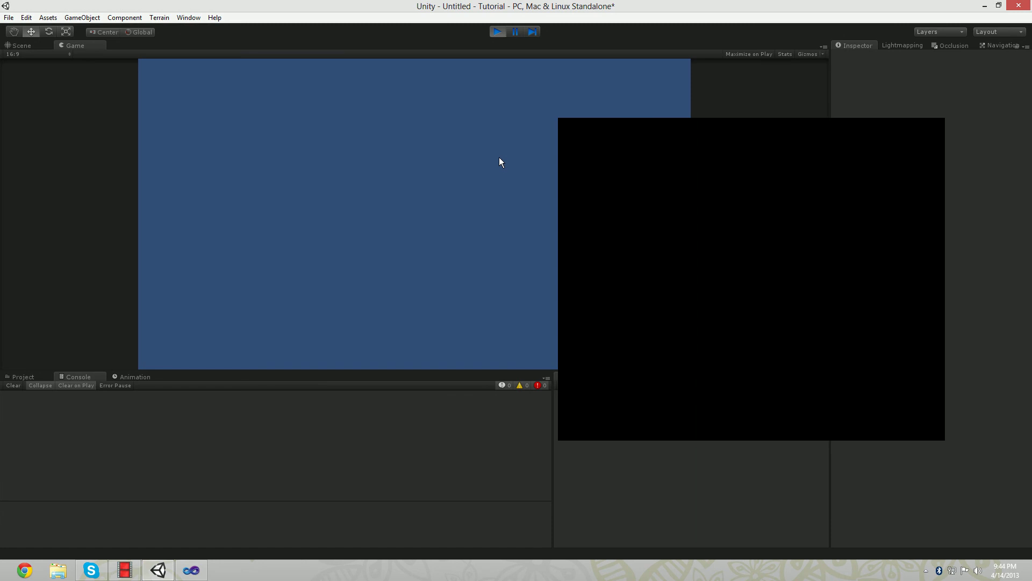
click(497, 33)
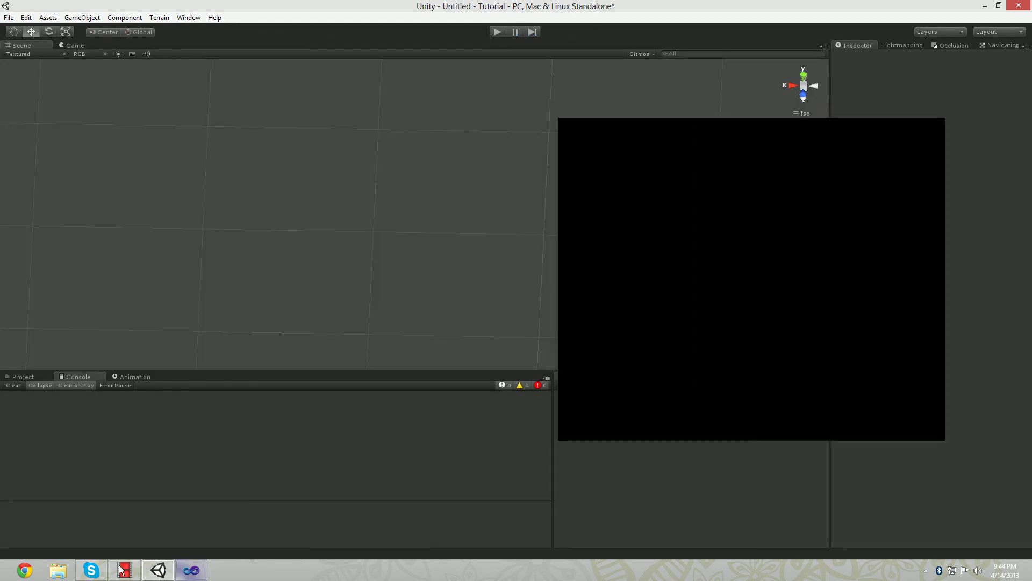